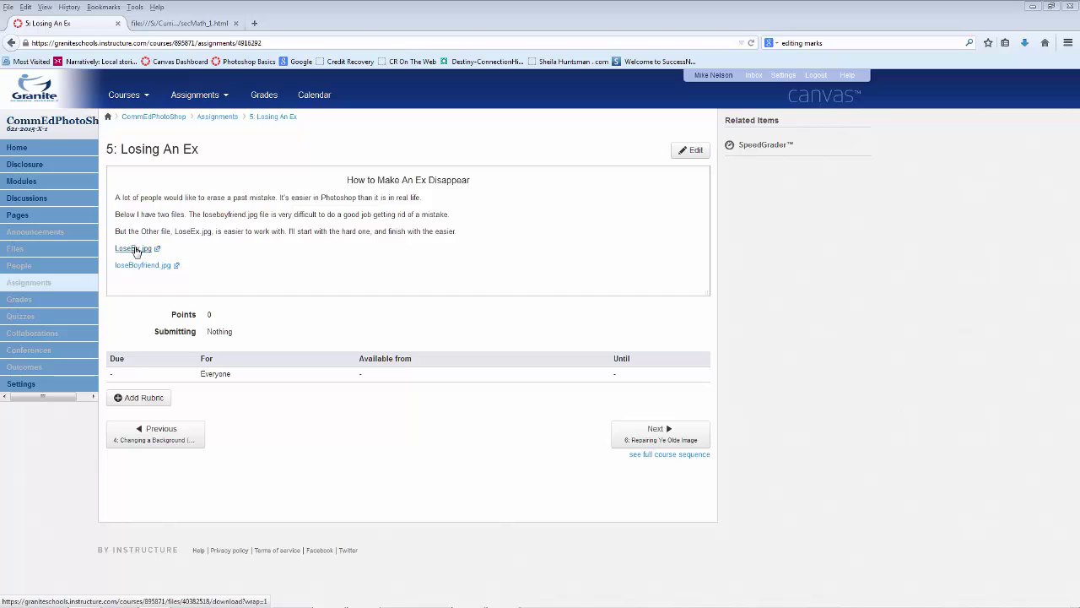
Fetch LoseEx.jpg from the course assignment, open it in Photoshop from the Bridge collection photoshopBasics, and collapse the History panel.
left_click(135, 249)
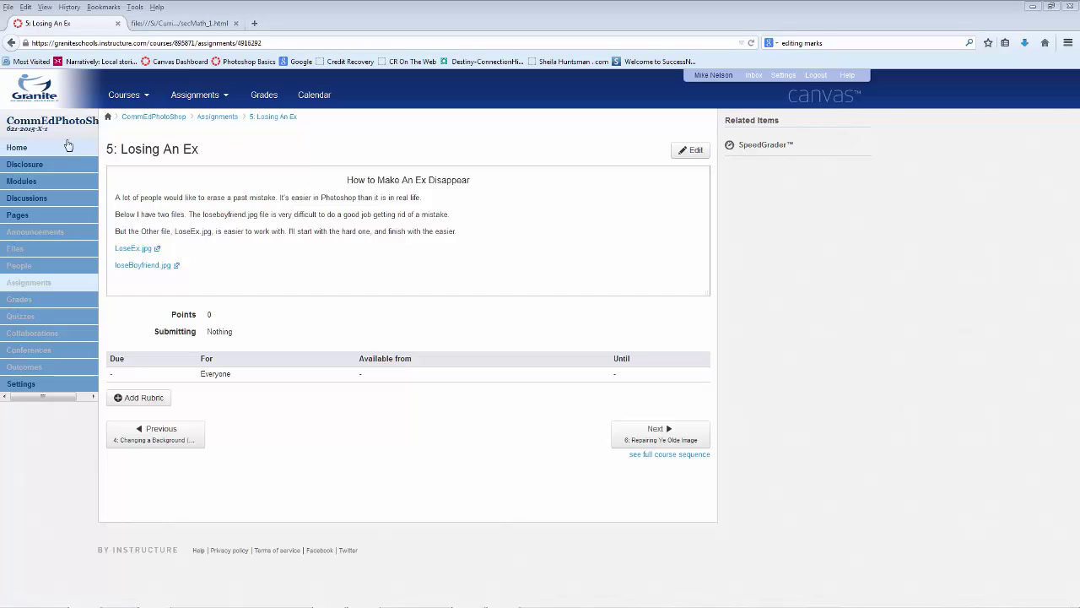
left_click(1031, 7)
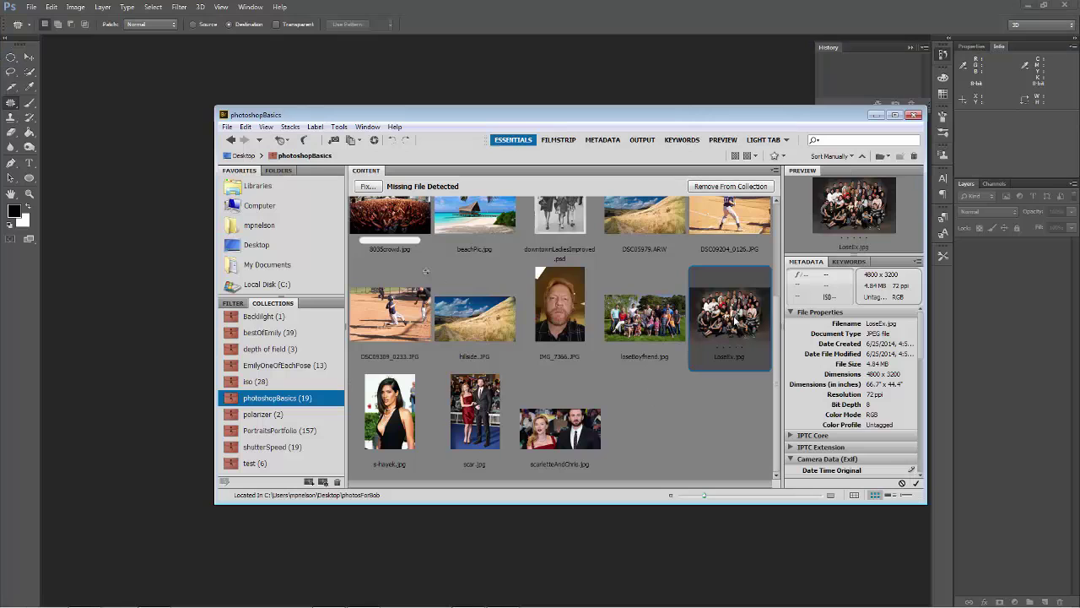
left_click_drag(736, 320, 151, 196)
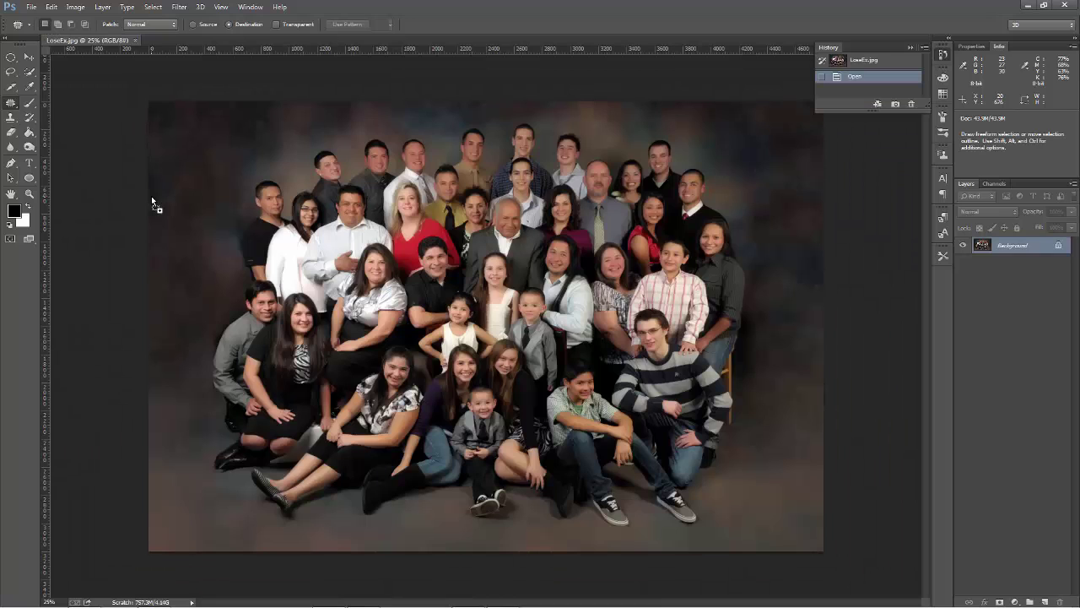
left_click(910, 47)
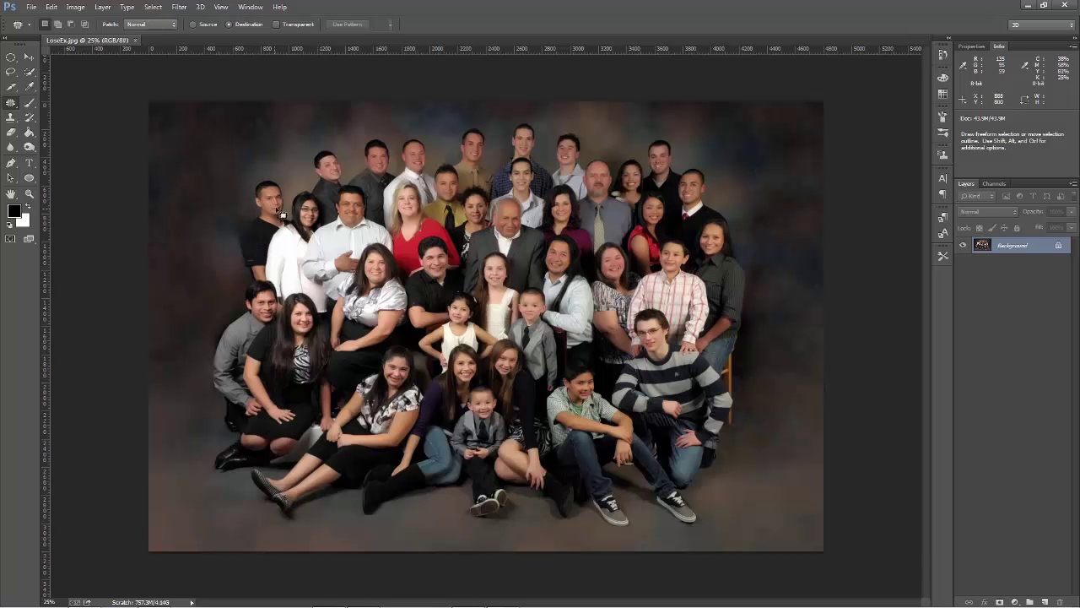
Zoom in on the man in the black shirt at the group's outer edge and ready the Clone Stamp with a 30 px brush.
mouse_move(295, 184)
left_mouse_down()
mouse_move(237, 169)
mouse_move(204, 186)
mouse_move(287, 188)
left_mouse_up()
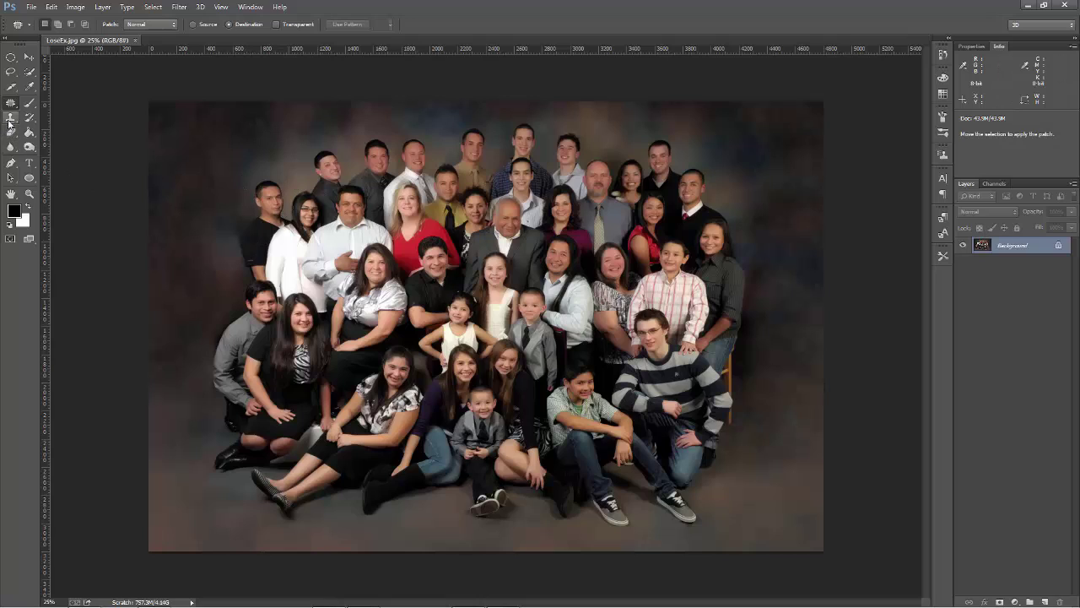
left_click(10, 120)
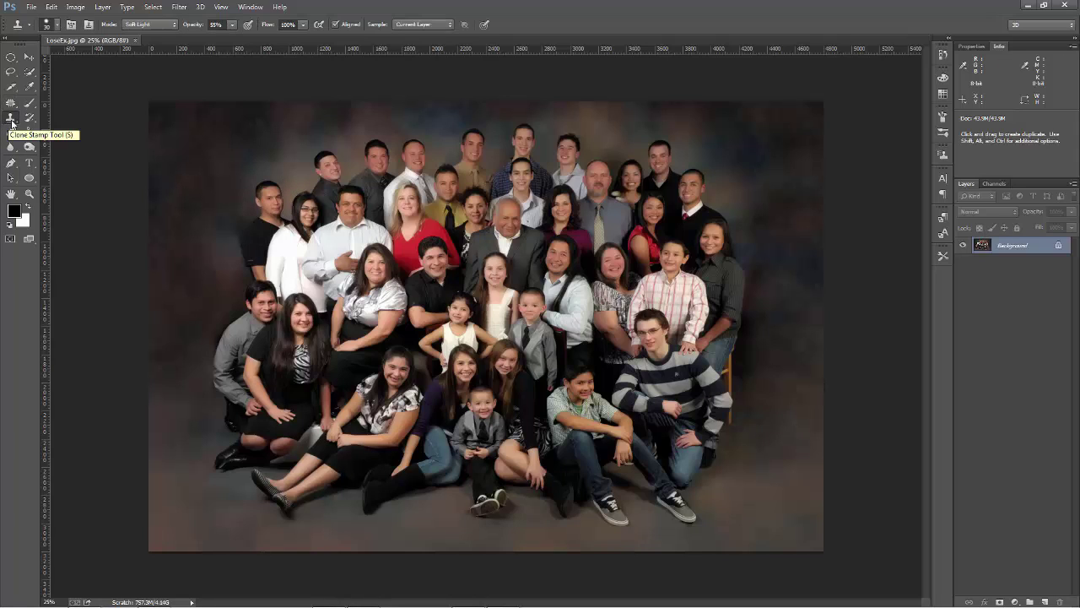
left_click(27, 196)
left_click_drag(253, 243, 388, 321)
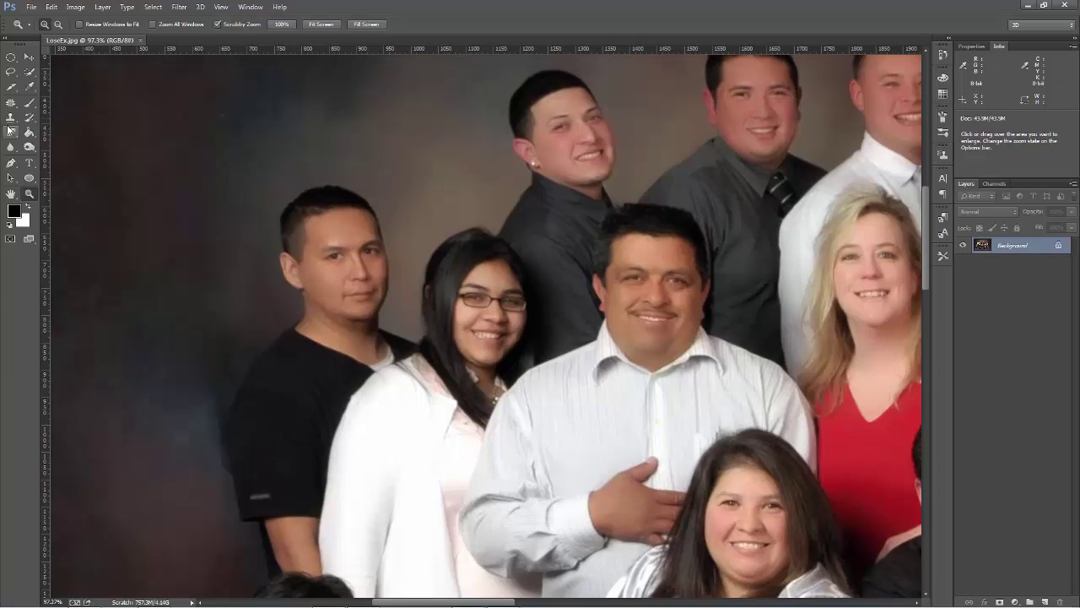
left_click(11, 118)
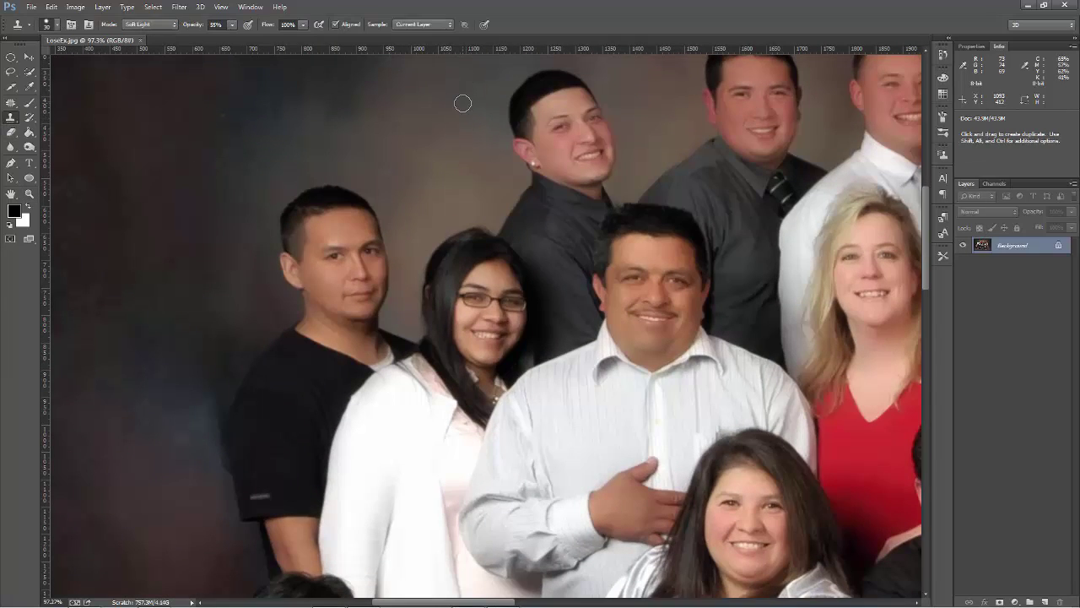
left_click(57, 29)
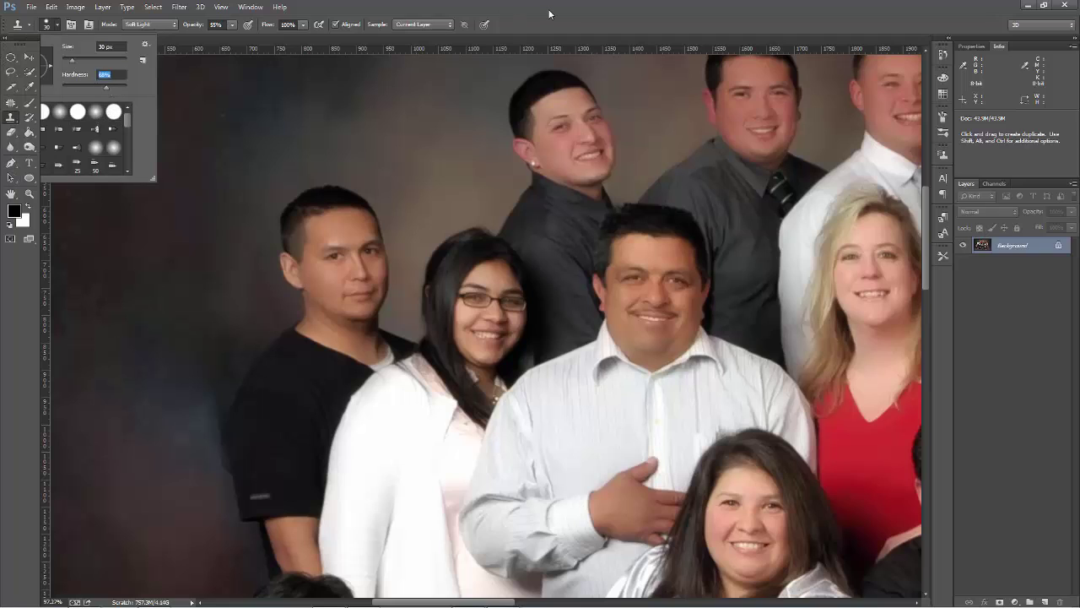
key("Return")
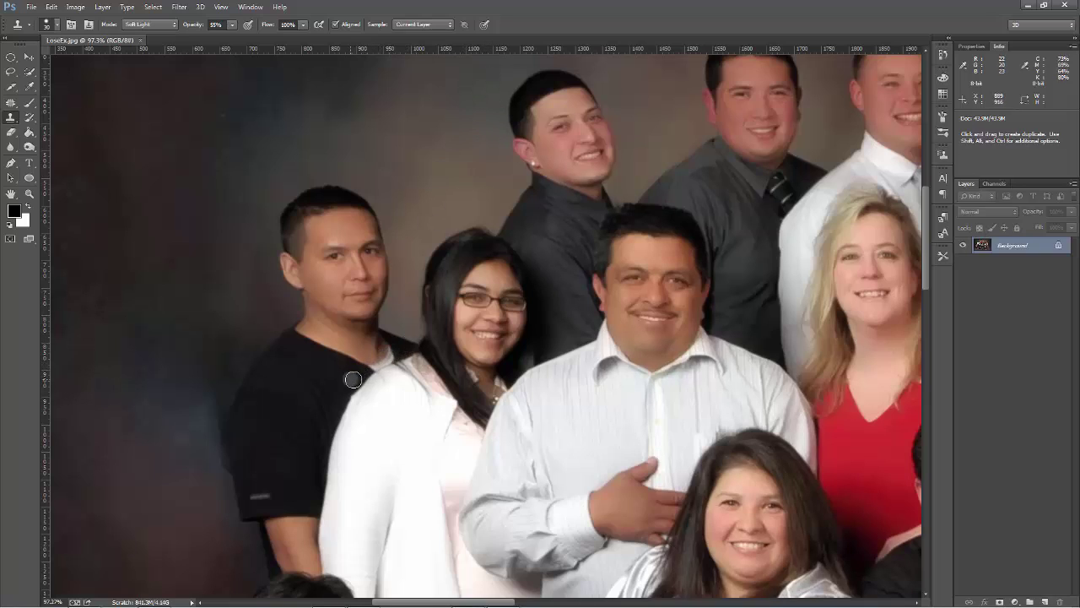
Try to clone background over the man's shoulder beside the woman in white, using the Clone Stamp in Soft Light mode.
left_click_drag(414, 332, 422, 291)
key("ctrl+z")
left_click(410, 343)
left_click_drag(409, 343, 369, 364)
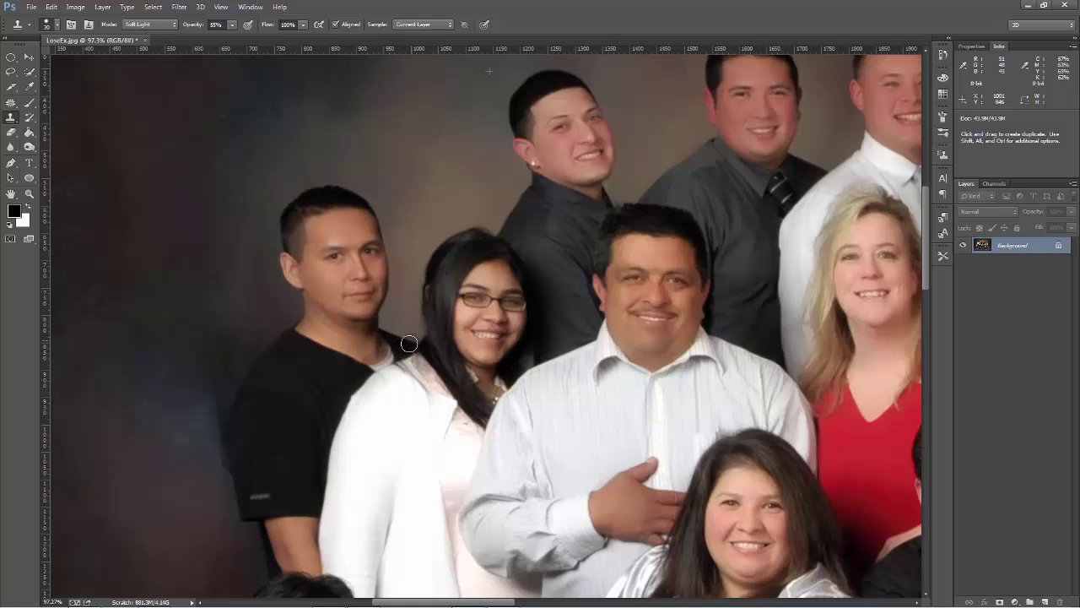
left_click_drag(410, 345, 356, 379)
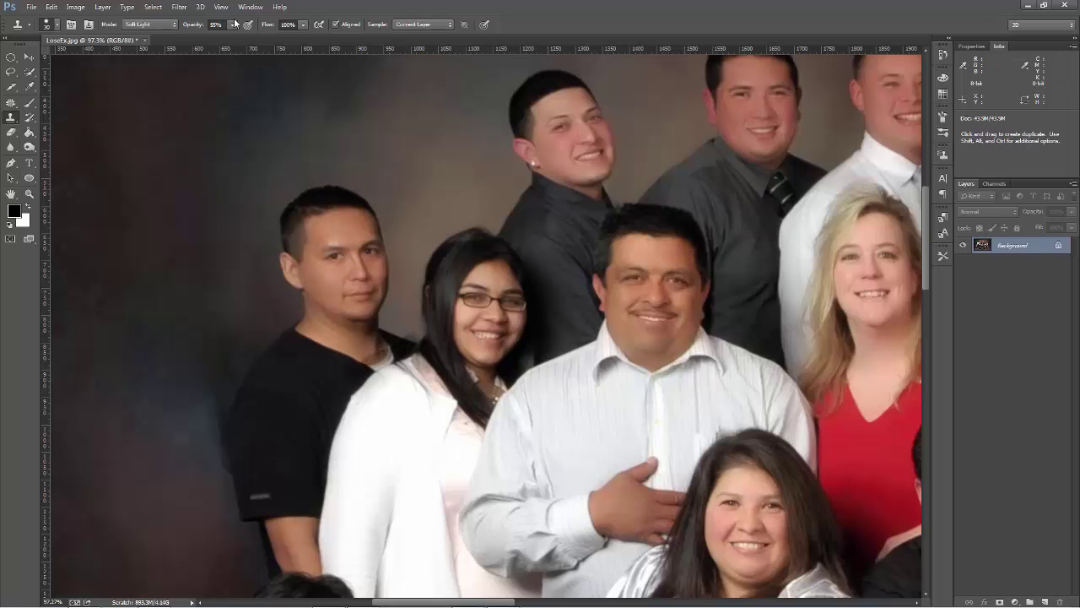
Set the Clone Stamp mode to Normal and clone background along the man's shoulder and arm where they meet the woman's white jacket.
left_click(163, 28)
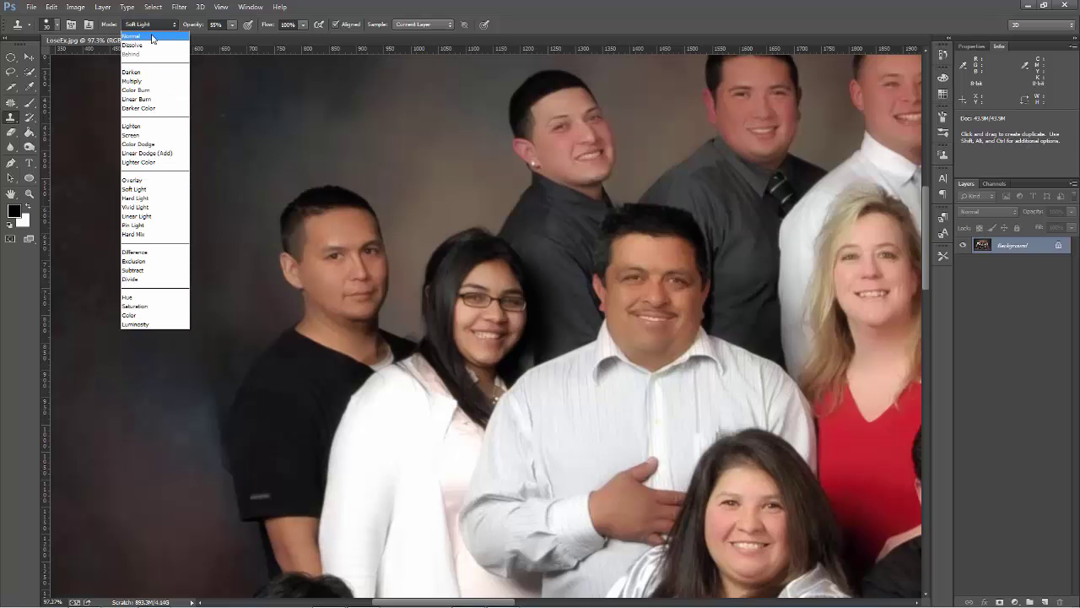
left_click(152, 36)
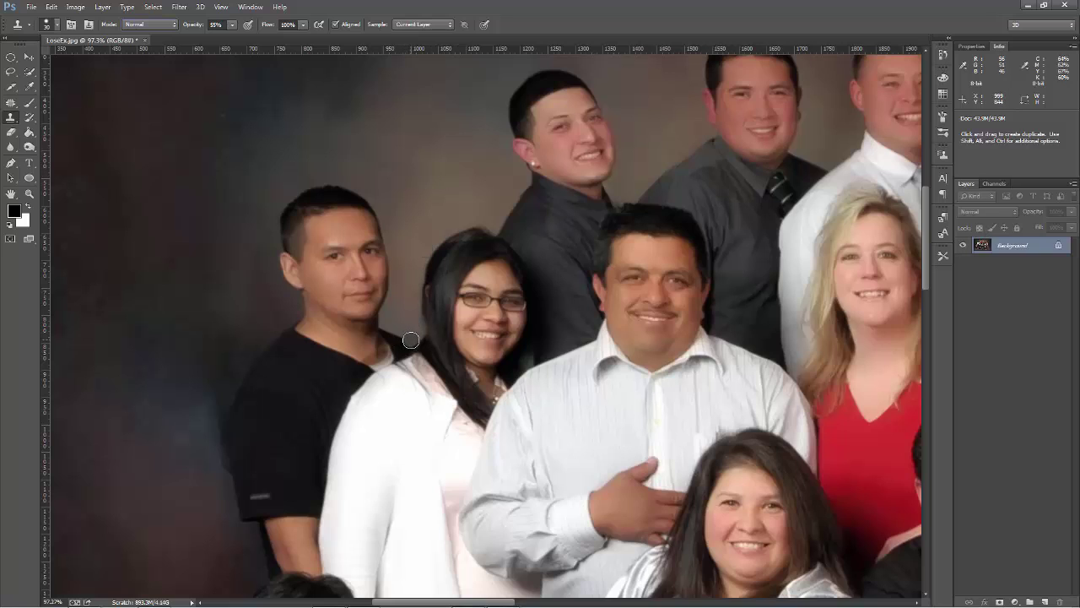
left_click_drag(407, 340, 366, 369)
mouse_move(413, 336)
left_mouse_down()
mouse_move(370, 367)
mouse_move(438, 199)
mouse_move(434, 156)
mouse_move(392, 350)
mouse_move(401, 348)
mouse_move(388, 354)
mouse_move(409, 342)
mouse_move(339, 404)
left_mouse_up()
left_click(416, 237)
key("ctrl+z")
mouse_move(334, 414)
left_mouse_down()
mouse_move(328, 432)
mouse_move(346, 386)
mouse_move(316, 457)
mouse_move(406, 348)
mouse_move(368, 364)
mouse_move(330, 410)
mouse_move(321, 447)
mouse_move(297, 455)
mouse_move(313, 455)
mouse_move(322, 438)
mouse_move(312, 525)
left_mouse_up()
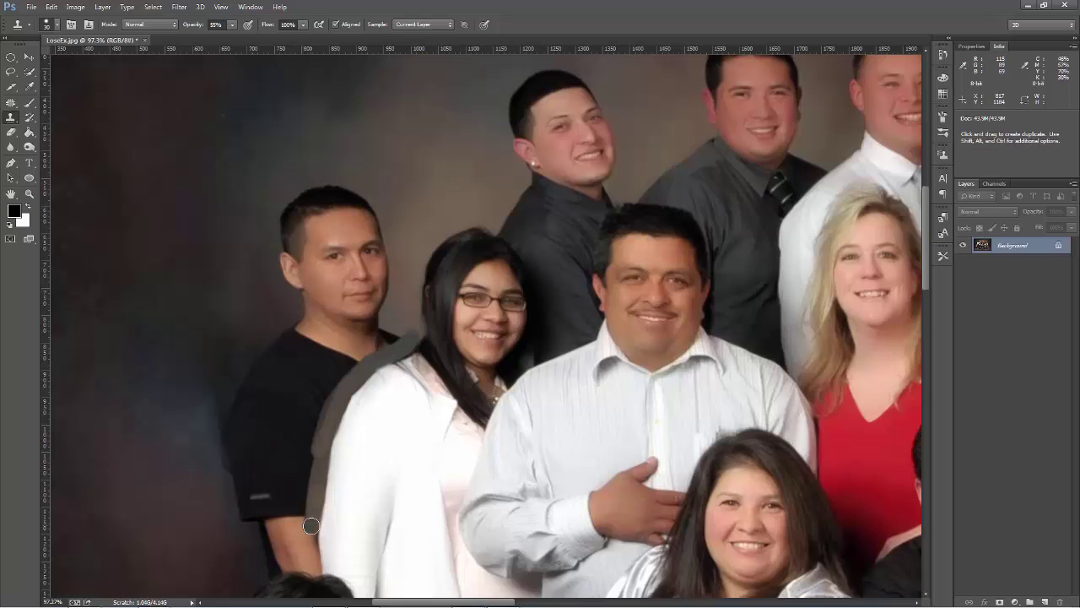
Widen the cloned strip along the white jacket and touch up its upper end with freshly sampled background.
mouse_move(311, 526)
left_mouse_down()
mouse_move(313, 568)
mouse_move(311, 513)
mouse_move(313, 572)
mouse_move(309, 505)
mouse_move(304, 528)
mouse_move(306, 572)
mouse_move(329, 430)
mouse_move(311, 511)
mouse_move(312, 456)
mouse_move(381, 359)
mouse_move(406, 343)
mouse_move(396, 347)
left_mouse_up()
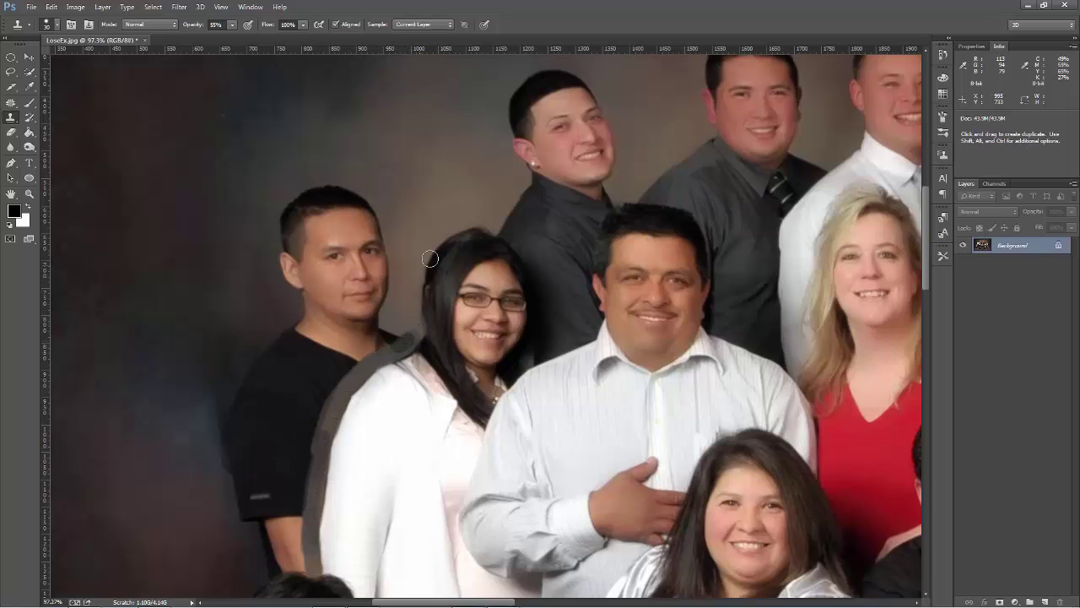
left_click(430, 132, "alt")
mouse_move(409, 342)
left_mouse_down()
mouse_move(392, 356)
mouse_move(405, 351)
left_mouse_up()
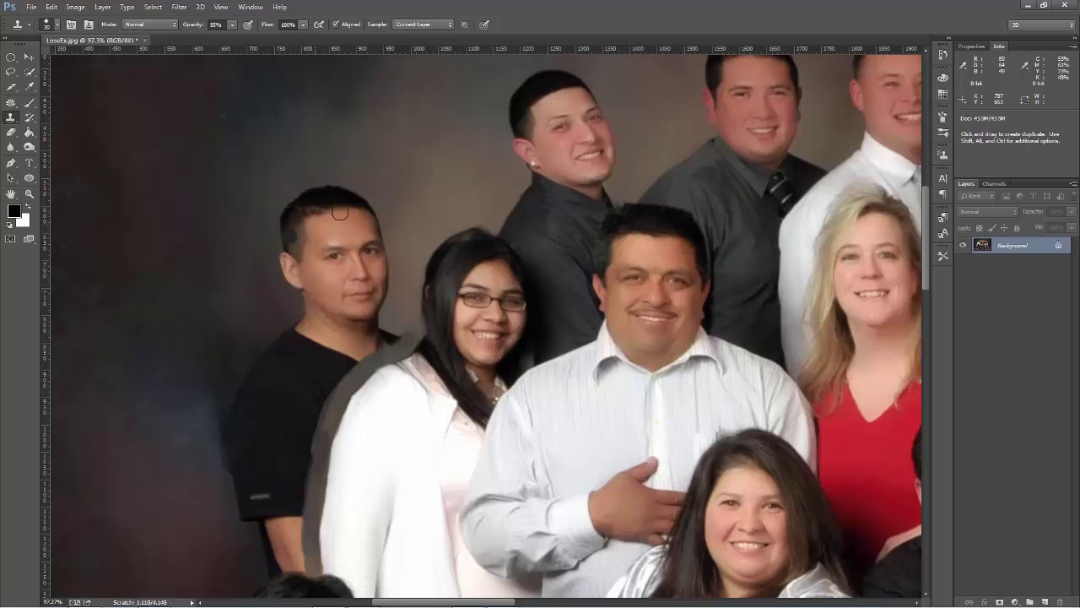
Outline the man in the black shirt with the Lasso at 20 px feather, following the cloned strip beside the woman.
left_click(14, 103)
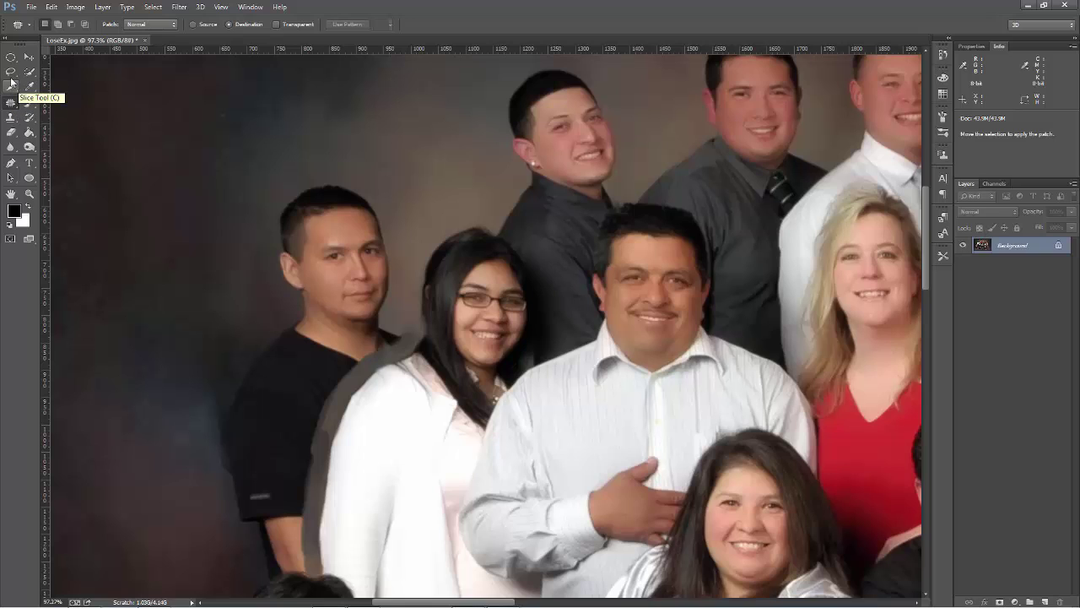
left_click(11, 71)
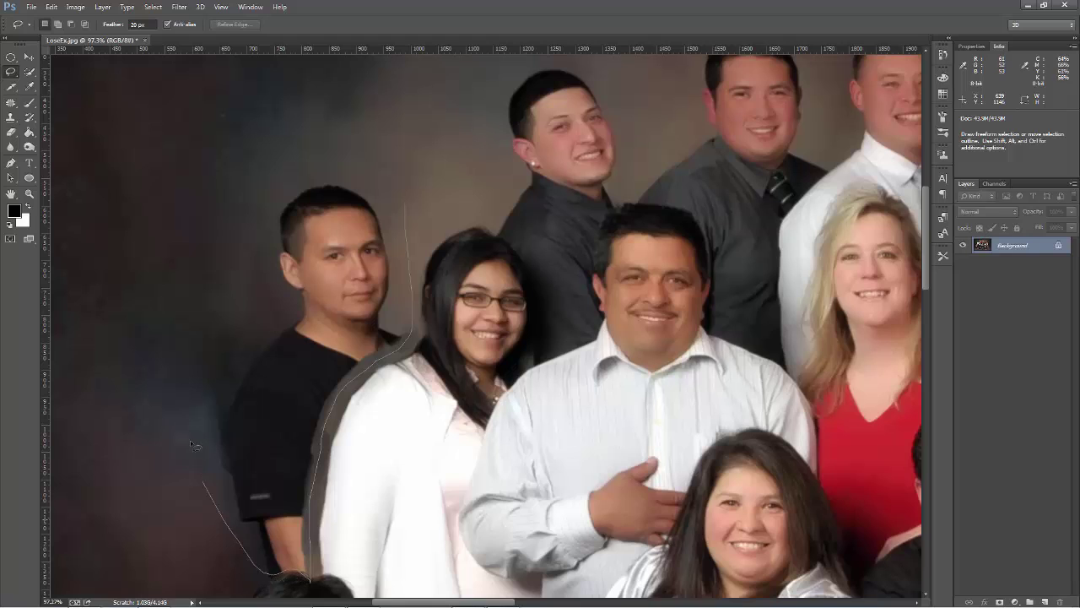
mouse_move(191, 443)
left_mouse_down()
mouse_move(198, 297)
mouse_move(221, 227)
mouse_move(261, 188)
left_mouse_up()
left_click_drag(407, 222, 410, 230)
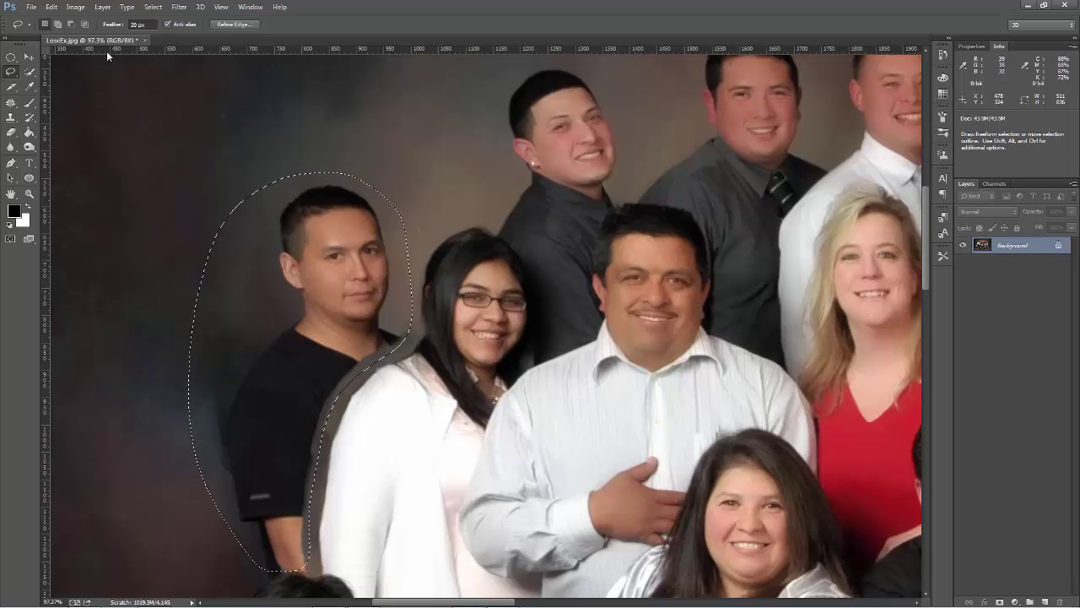
Fill the selected man three times with Content-Aware in Normal mode and clear the selection.
left_click(51, 7)
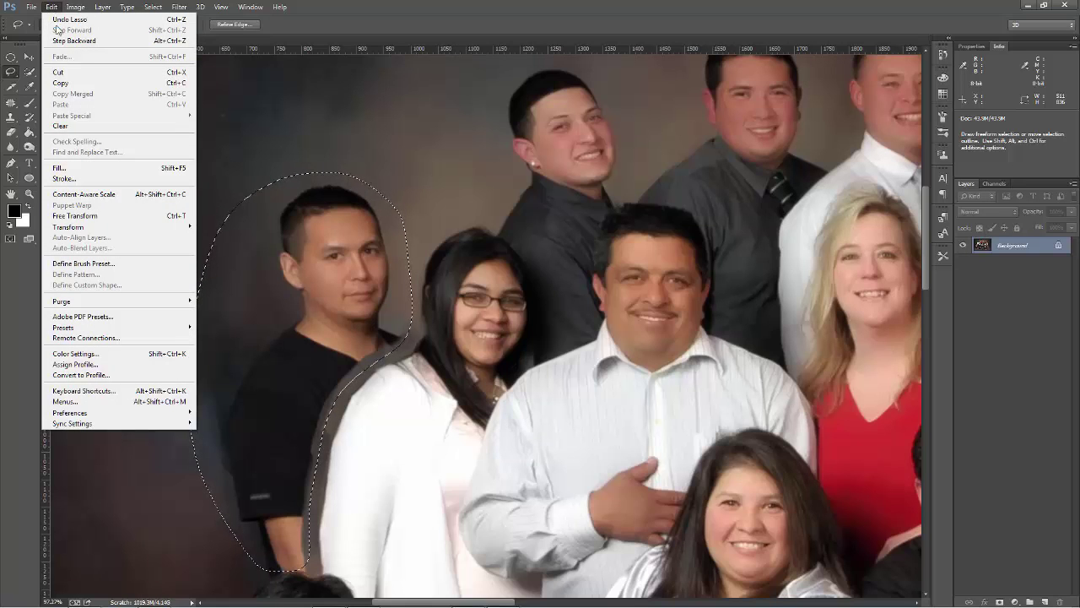
left_click(59, 168)
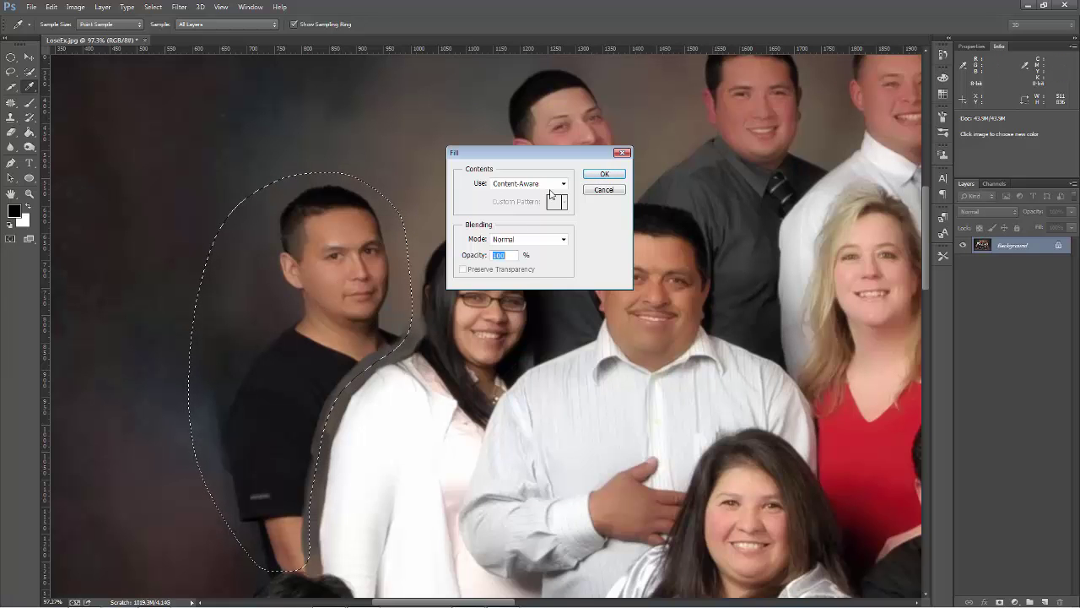
left_click(606, 174)
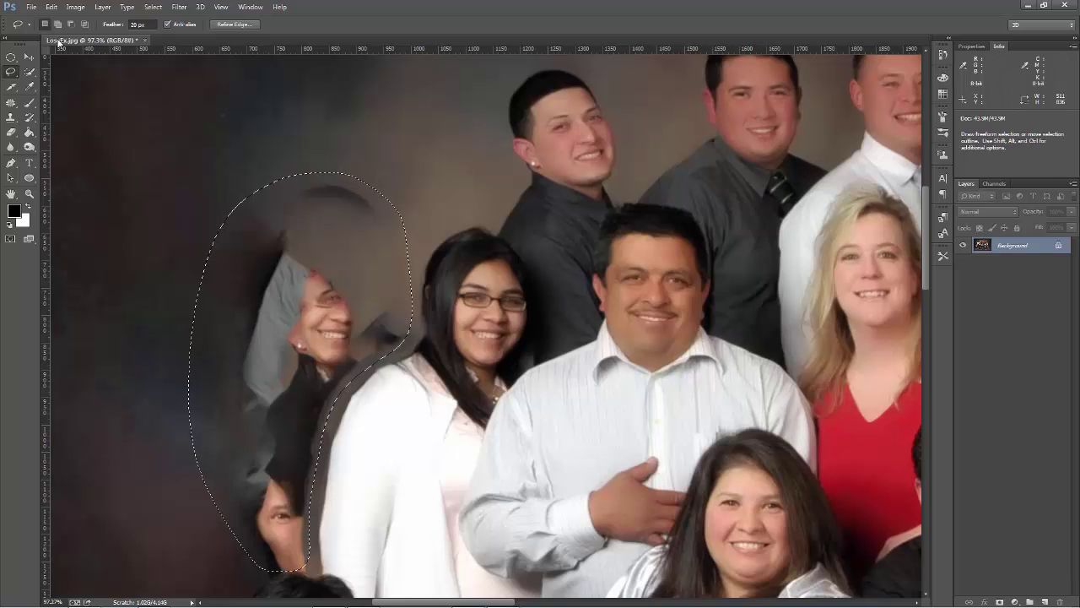
left_click(52, 6)
left_click(61, 168)
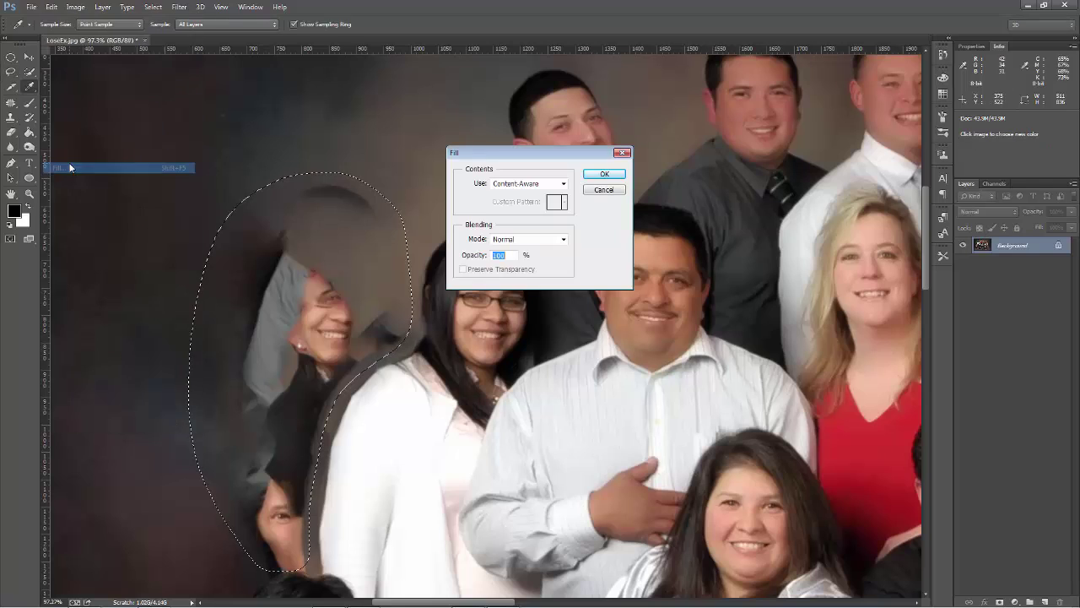
left_click(604, 174)
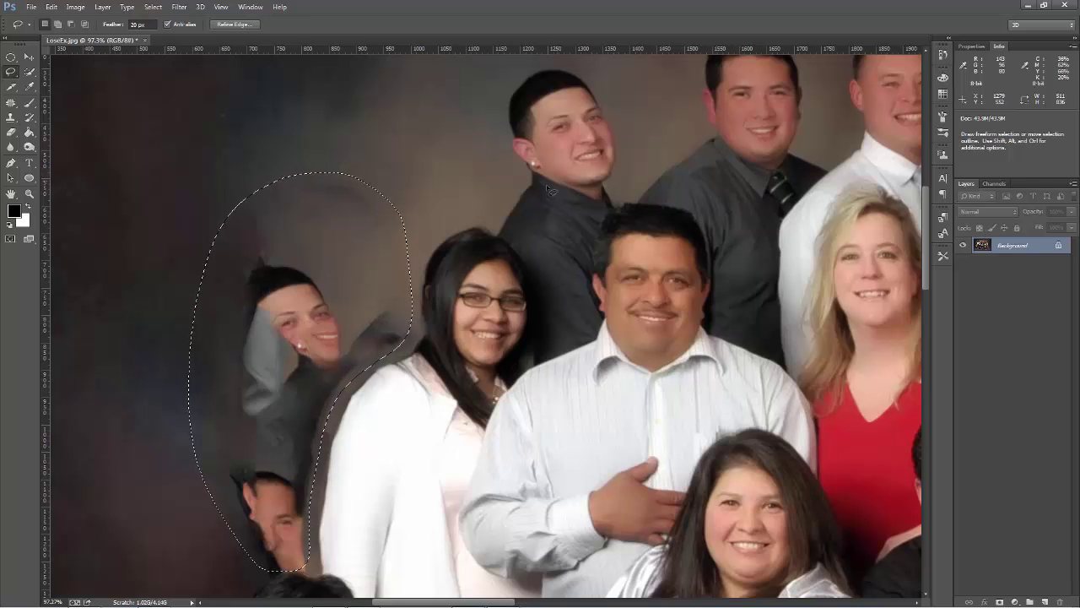
left_click(52, 7)
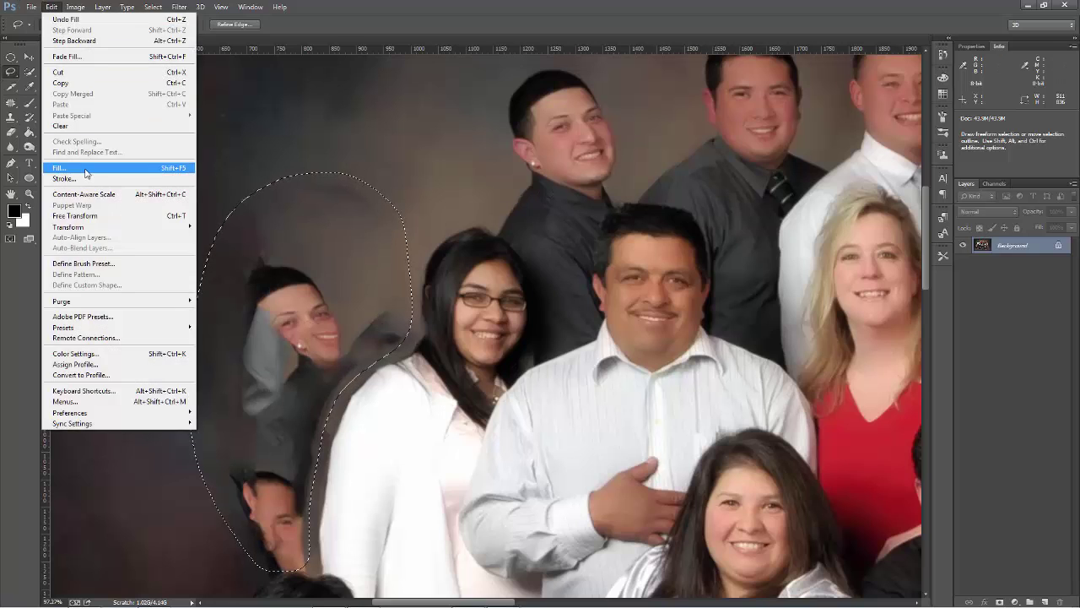
left_click(61, 168)
left_click(604, 174)
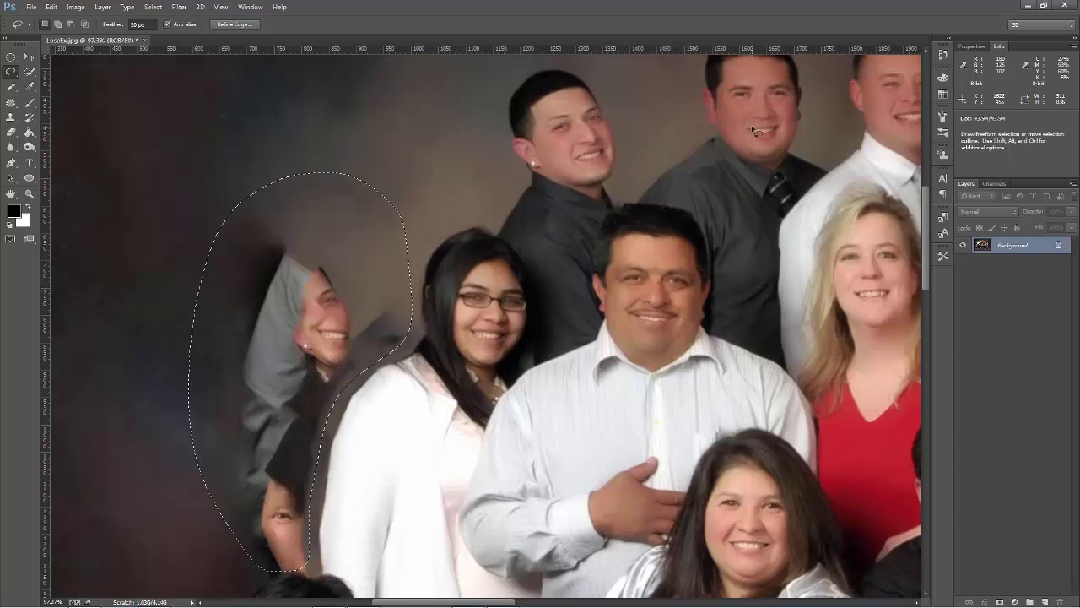
left_click(402, 133)
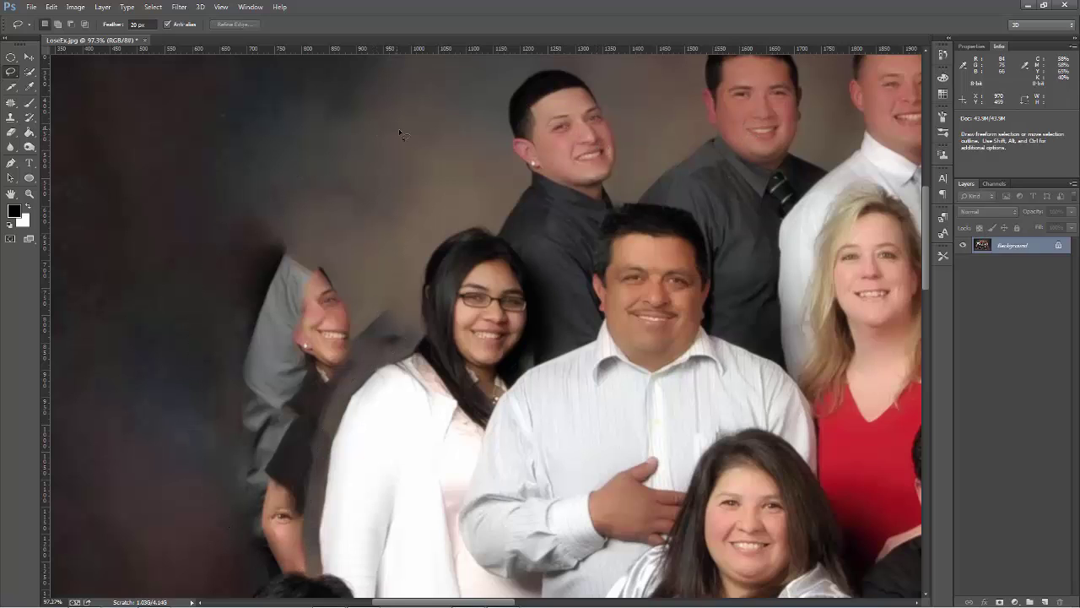
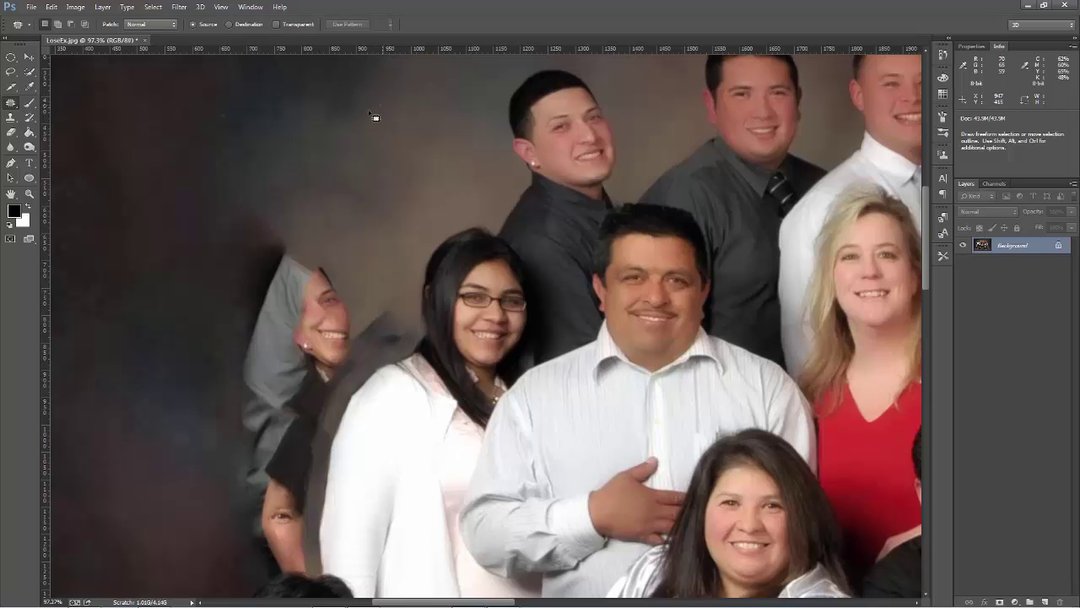
Patch the distorted upper face left by the fill with clean background from above, using the Patch tool in Source mode.
mouse_move(347, 141)
left_mouse_down()
mouse_move(325, 183)
mouse_move(343, 205)
mouse_move(392, 218)
mouse_move(443, 200)
mouse_move(460, 155)
mouse_move(439, 107)
mouse_move(390, 93)
left_mouse_up()
key("ctrl+d")
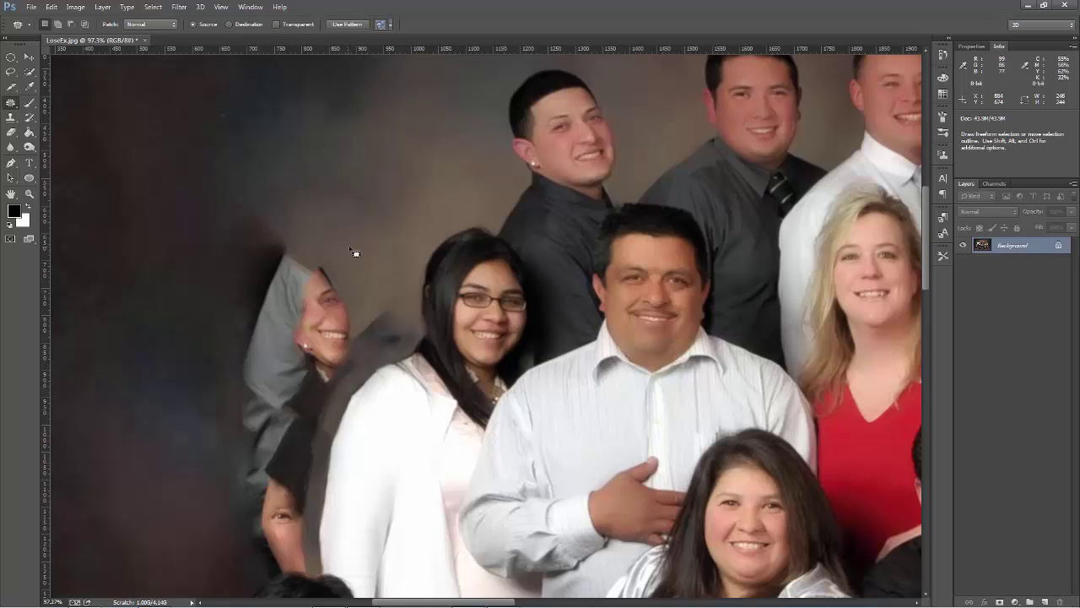
mouse_move(360, 382)
left_mouse_down()
mouse_move(315, 405)
mouse_move(265, 377)
mouse_move(232, 344)
mouse_move(229, 290)
mouse_move(252, 249)
mouse_move(313, 220)
mouse_move(360, 267)
mouse_move(325, 268)
mouse_move(384, 135)
left_mouse_up()
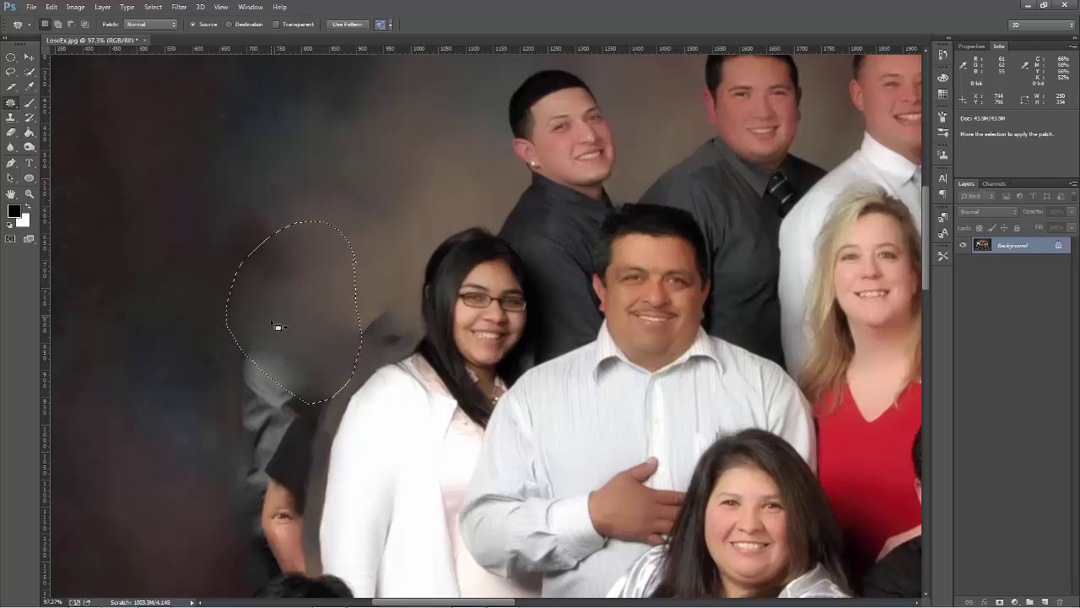
left_click(368, 181)
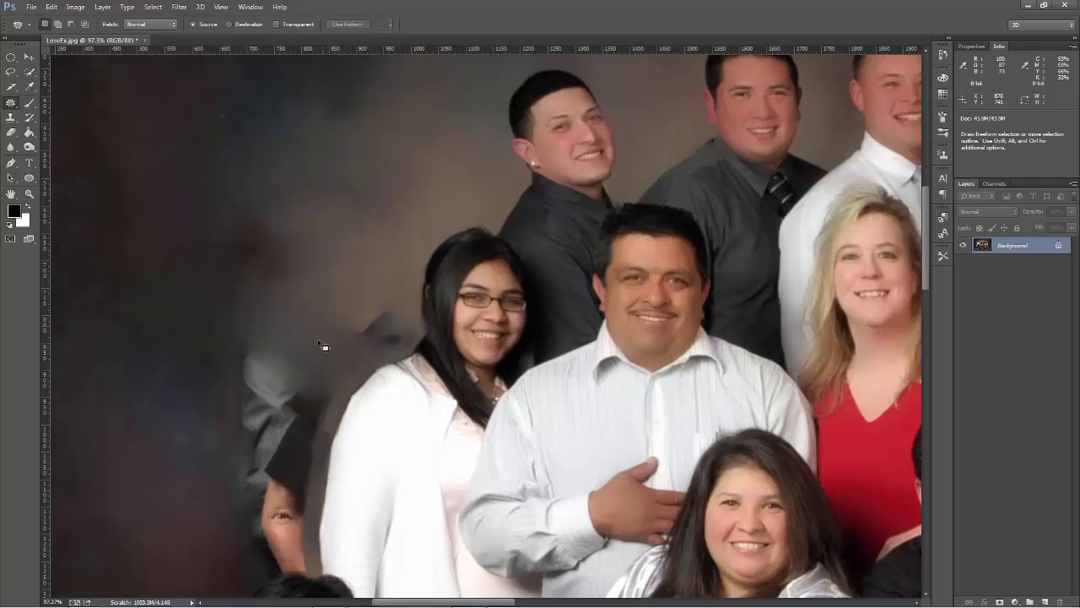
Patch the remaining gray and black clothing fragments with the backdrop above them and clear the selection.
mouse_move(356, 358)
left_mouse_down()
mouse_move(303, 484)
mouse_move(262, 475)
mouse_move(210, 404)
mouse_move(219, 295)
mouse_move(254, 249)
mouse_move(312, 248)
mouse_move(345, 315)
mouse_move(350, 376)
left_mouse_up()
left_click_drag(273, 365, 348, 159)
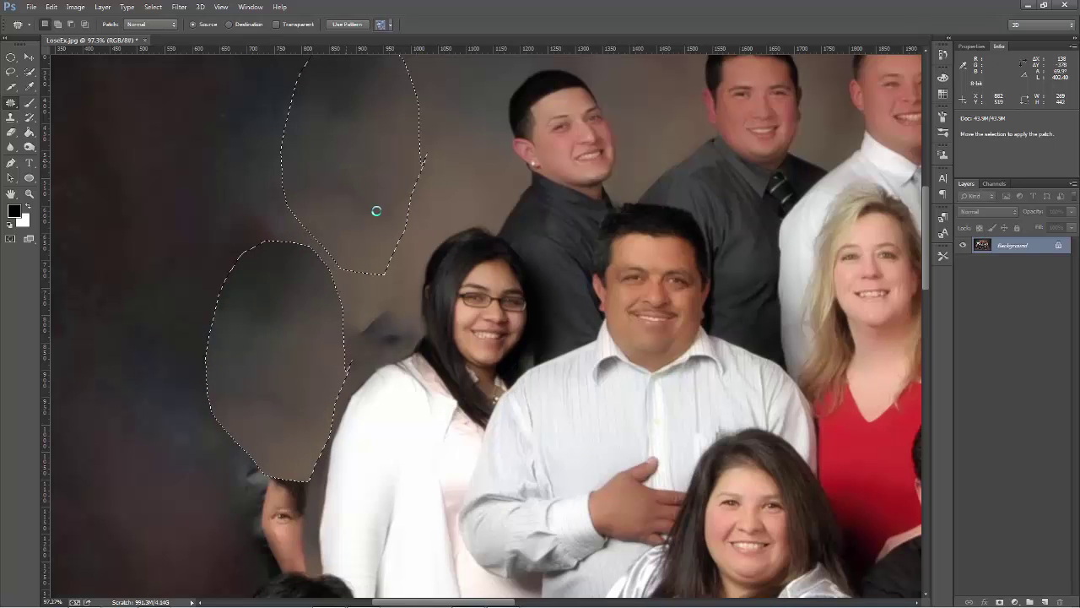
key("ctrl+d")
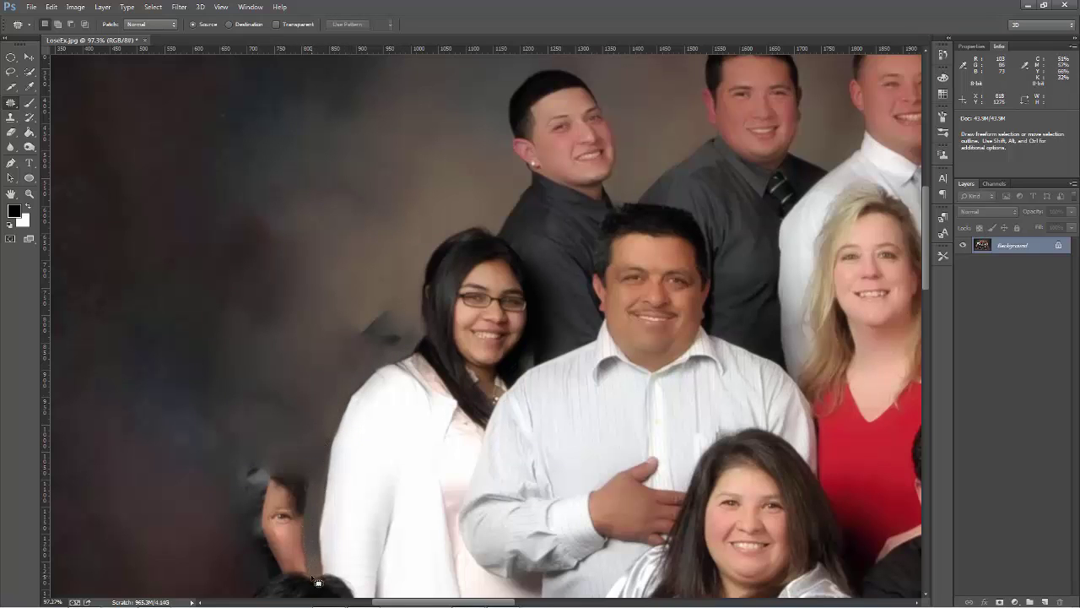
Patch the leftover face and arm fragment beside the white jacket with clean backdrop from higher up.
mouse_move(300, 578)
left_mouse_down()
mouse_move(256, 576)
mouse_move(228, 539)
mouse_move(216, 489)
mouse_move(222, 451)
mouse_move(265, 428)
left_mouse_up()
left_click_drag(323, 484, 309, 579)
left_click_drag(278, 526, 347, 246)
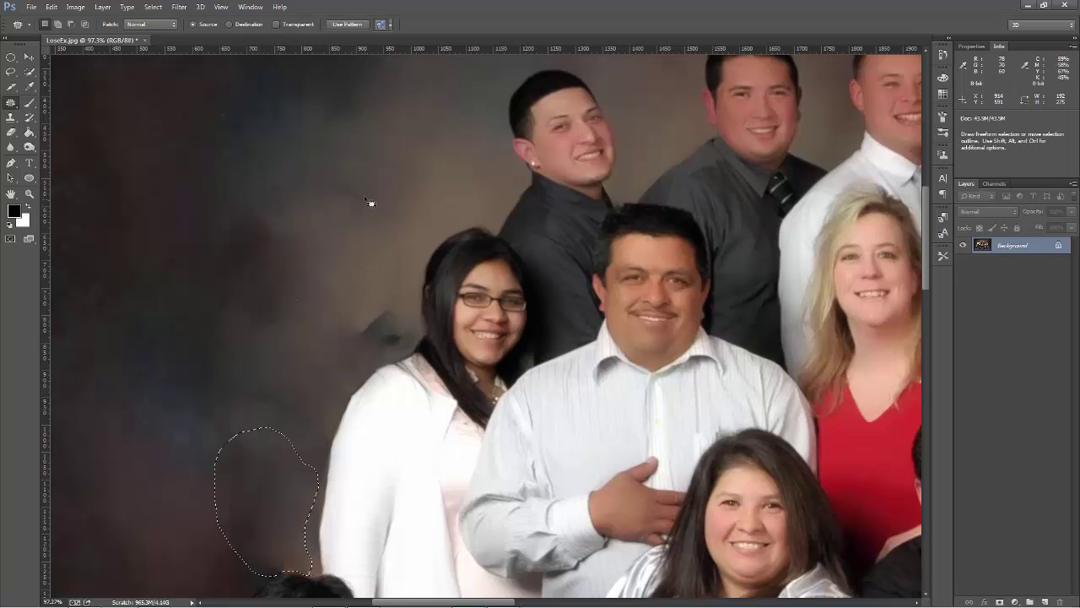
Clear the selection, patch the dark fragment beside the hair of the woman in glasses with clean backdrop from above, and deselect.
key("ctrl+d")
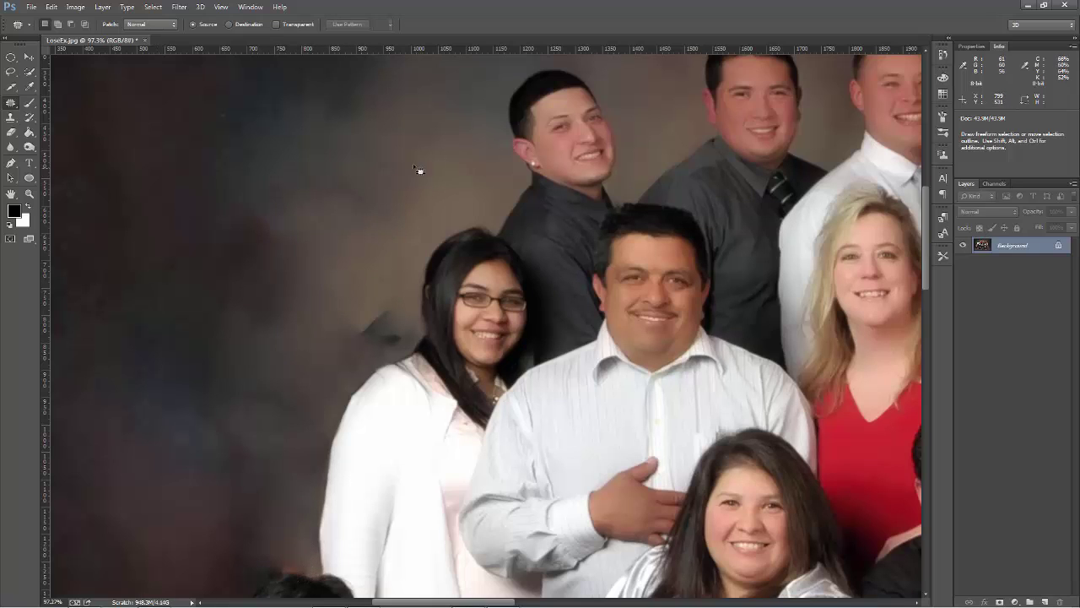
left_click_drag(420, 302, 423, 346)
left_click_drag(354, 349, 397, 199)
mouse_move(388, 241)
left_mouse_down()
mouse_move(372, 190)
mouse_move(331, 144)
left_mouse_up()
key("ctrl+d")
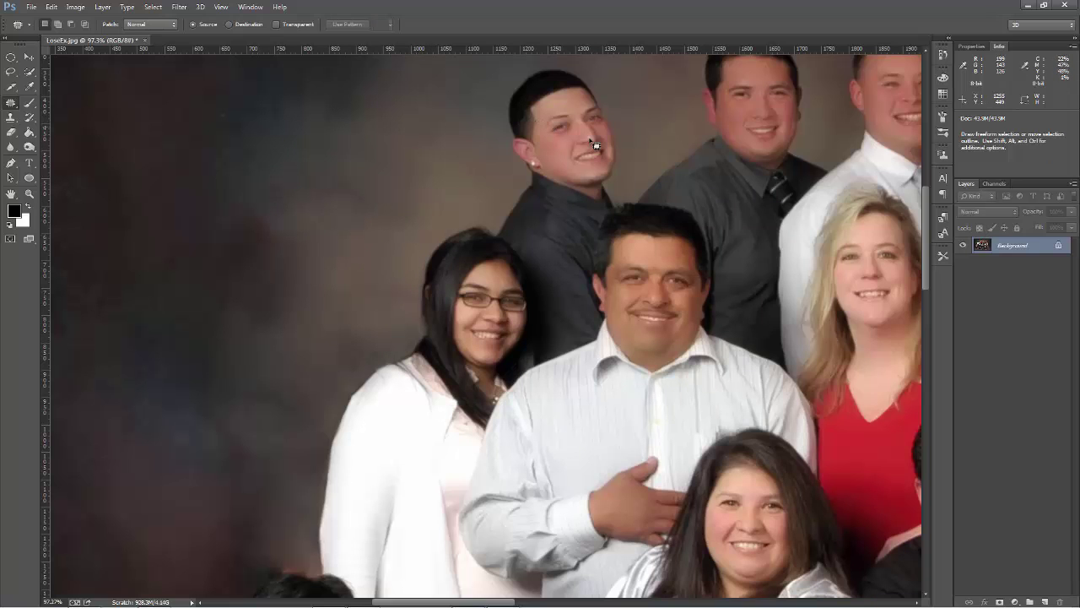
key("ctrl+0")
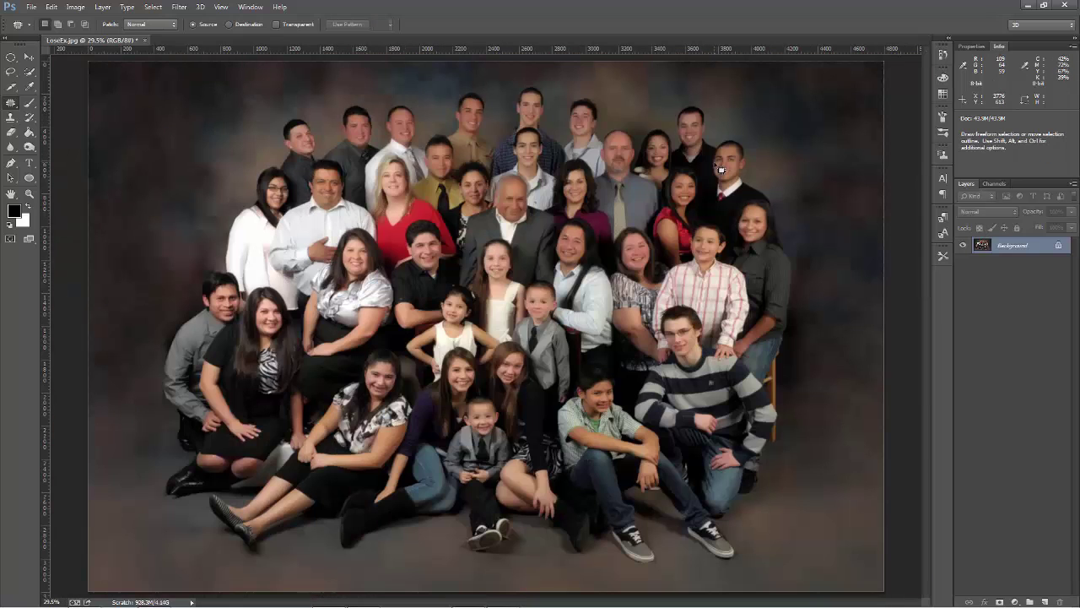
Clone Stamp clean backdrop over the orange fringe remaining just above the hair of the crouching man in the gray shirt.
left_click(28, 196)
left_click_drag(216, 293, 295, 292)
left_click(10, 118)
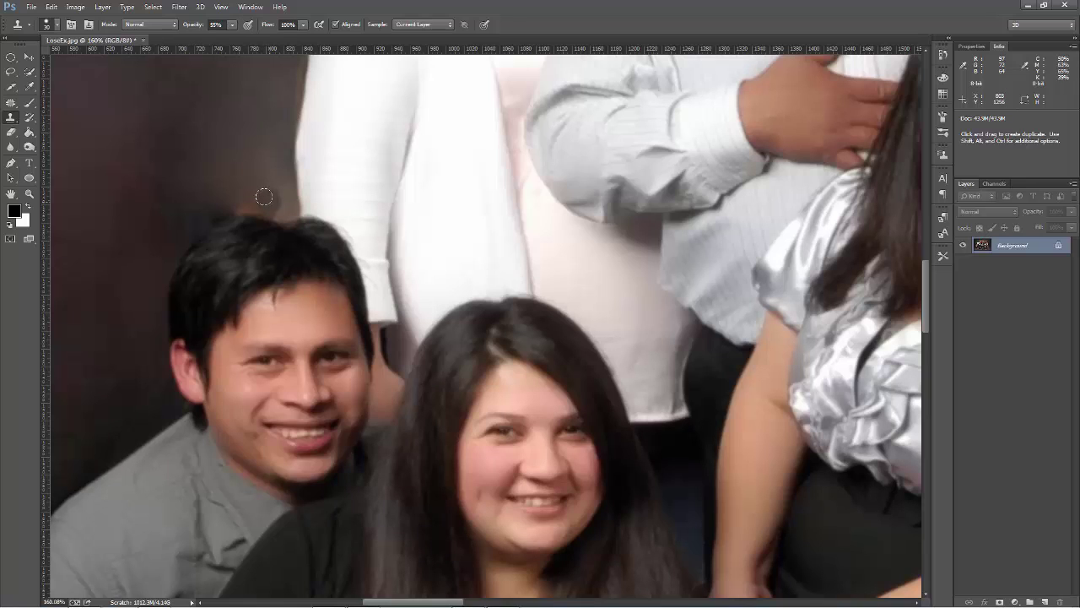
left_click_drag(264, 197, 220, 202)
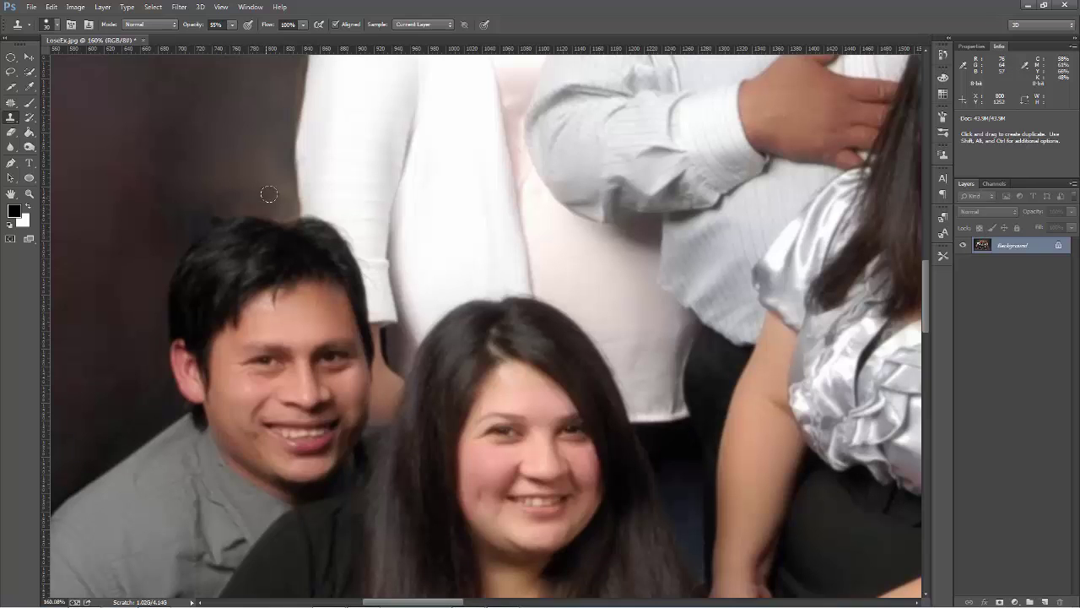
mouse_move(266, 199)
left_mouse_down()
mouse_move(196, 211)
mouse_move(221, 177)
mouse_move(271, 190)
mouse_move(250, 160)
mouse_move(225, 188)
mouse_move(260, 193)
mouse_move(217, 153)
mouse_move(203, 181)
left_mouse_up()
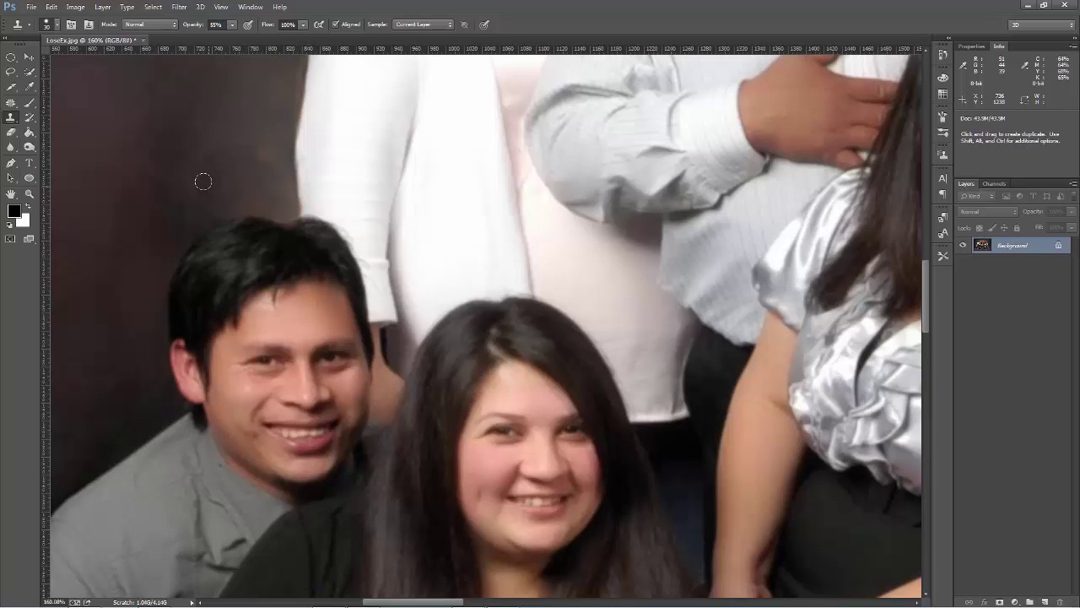
Soften the Clone Stamp brush, adjust its size, and clone nearby backdrop over the dark smudge above the crouching man's head.
left_click(56, 27)
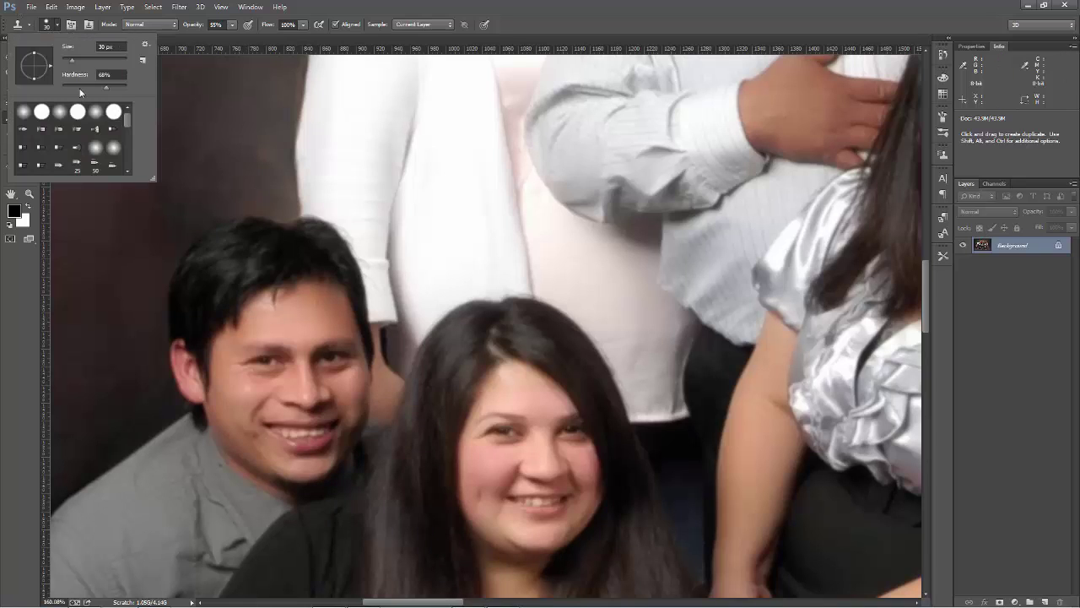
left_click(62, 87)
left_click_drag(75, 67, 72, 64)
key("Return")
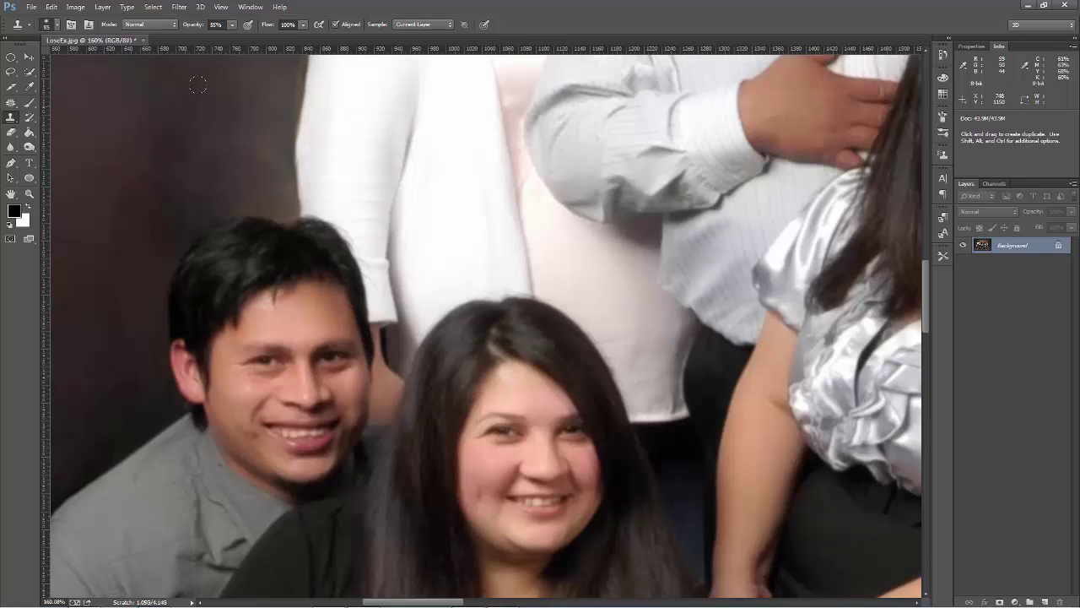
left_click(177, 104, "alt")
left_click(193, 153)
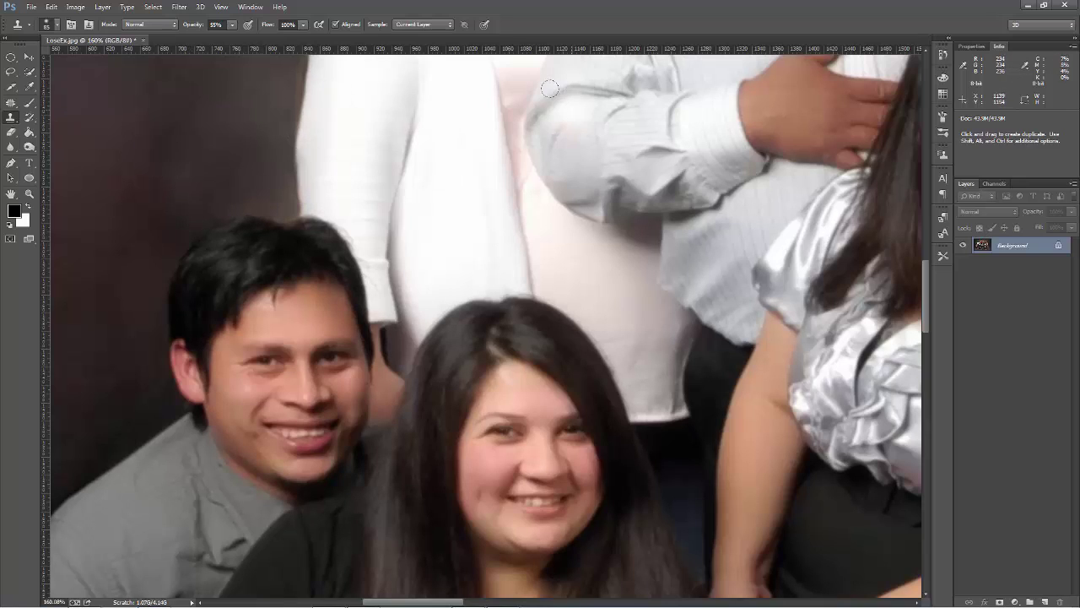
key("ctrl+0")
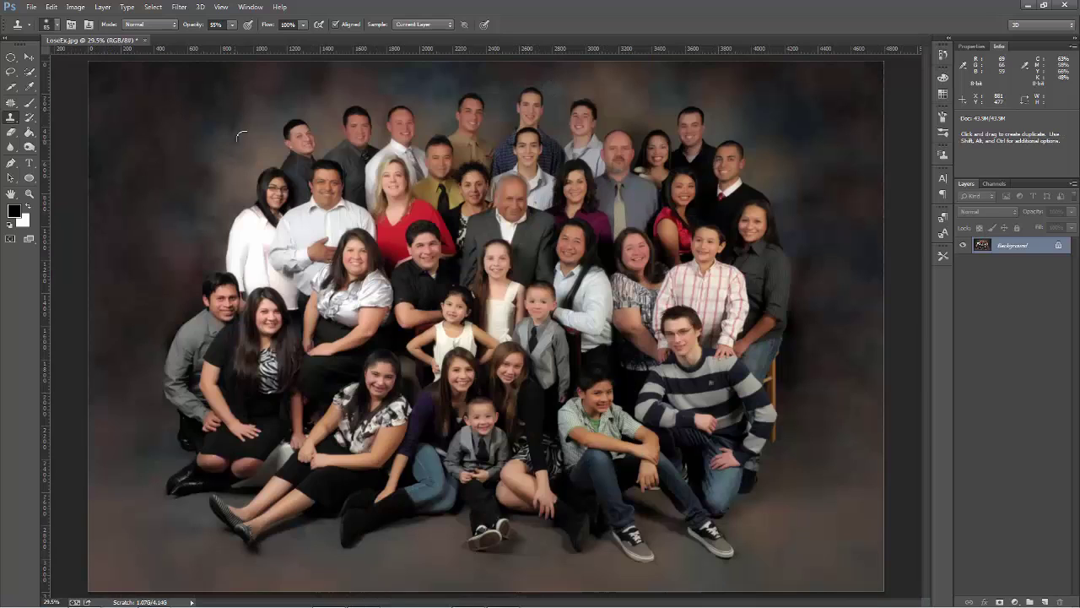
Patch the uneven backdrop beside the white jacket and above the crouching man with smoother backdrop, clearing each selection.
left_click(11, 71)
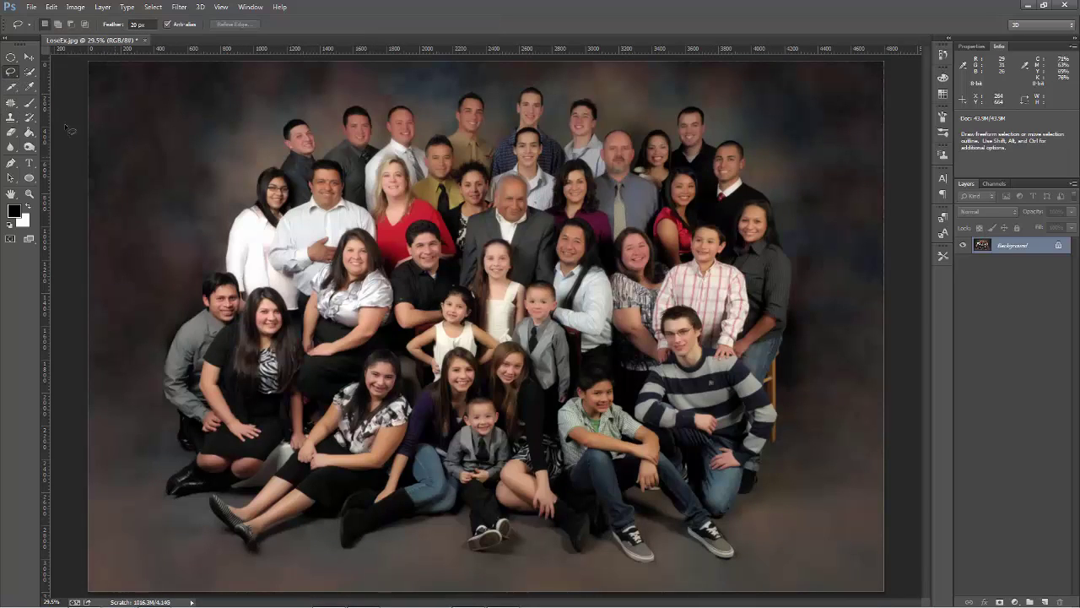
left_click(11, 102)
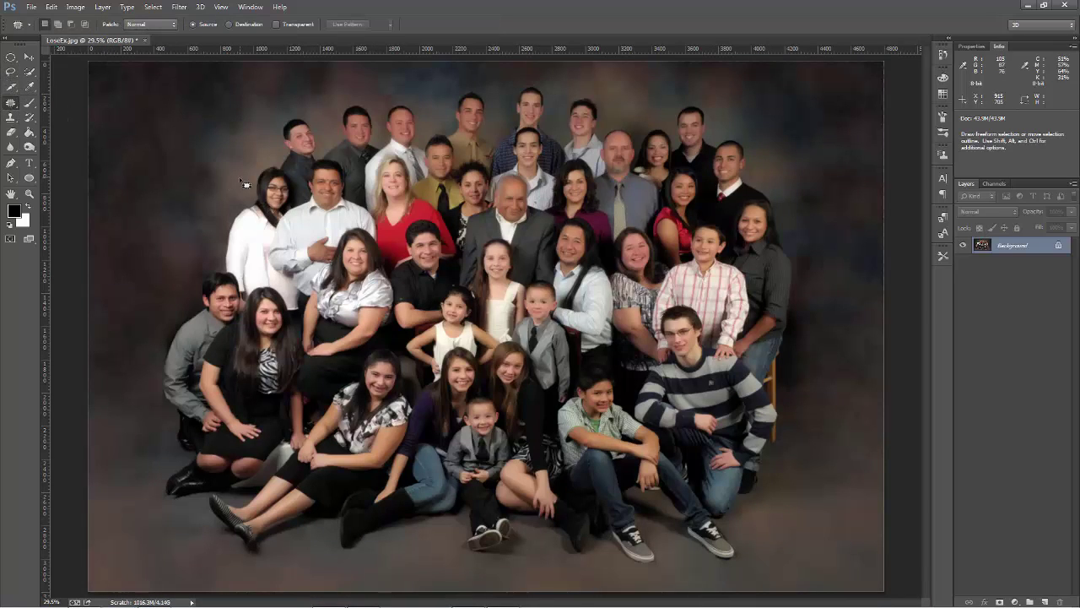
mouse_move(242, 204)
left_mouse_down()
mouse_move(220, 278)
mouse_move(167, 184)
mouse_move(257, 176)
mouse_move(223, 121)
mouse_move(265, 94)
left_mouse_up()
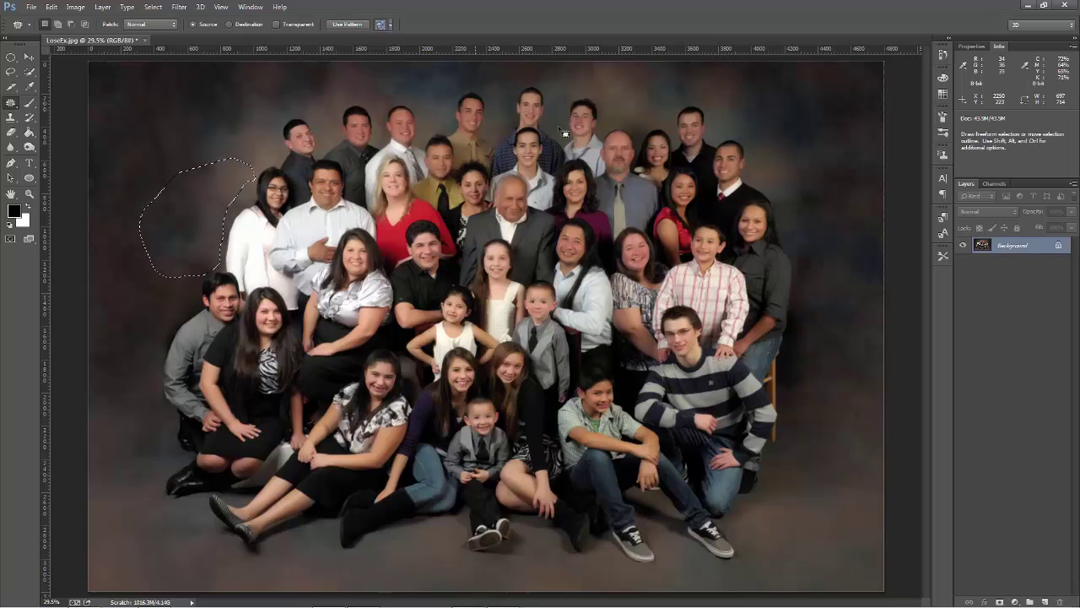
key("ctrl+d")
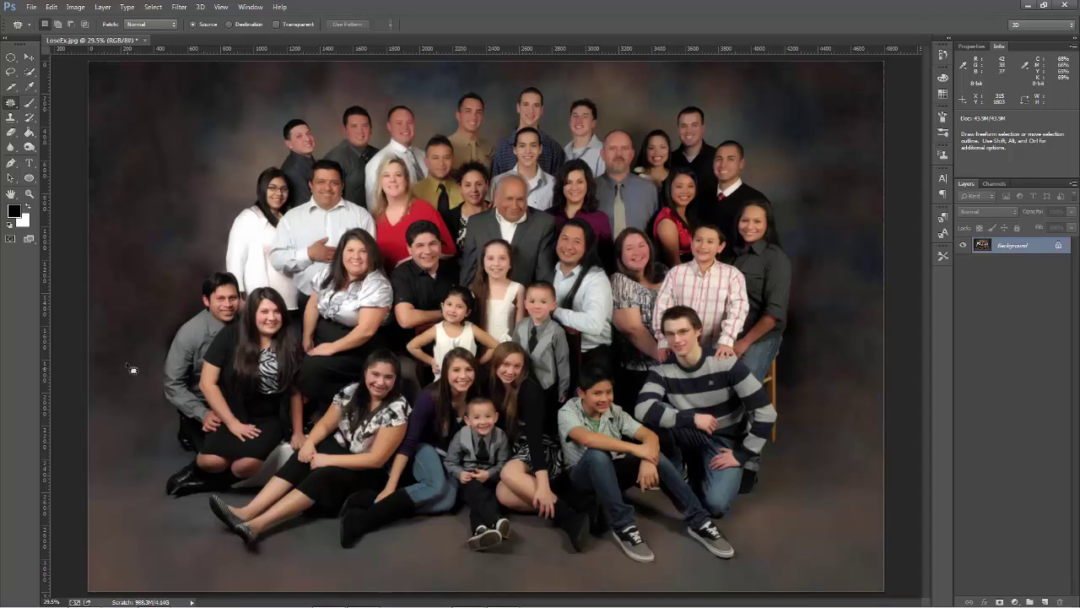
mouse_move(201, 279)
left_mouse_down()
mouse_move(134, 295)
mouse_move(139, 259)
mouse_move(188, 242)
mouse_move(205, 203)
left_mouse_up()
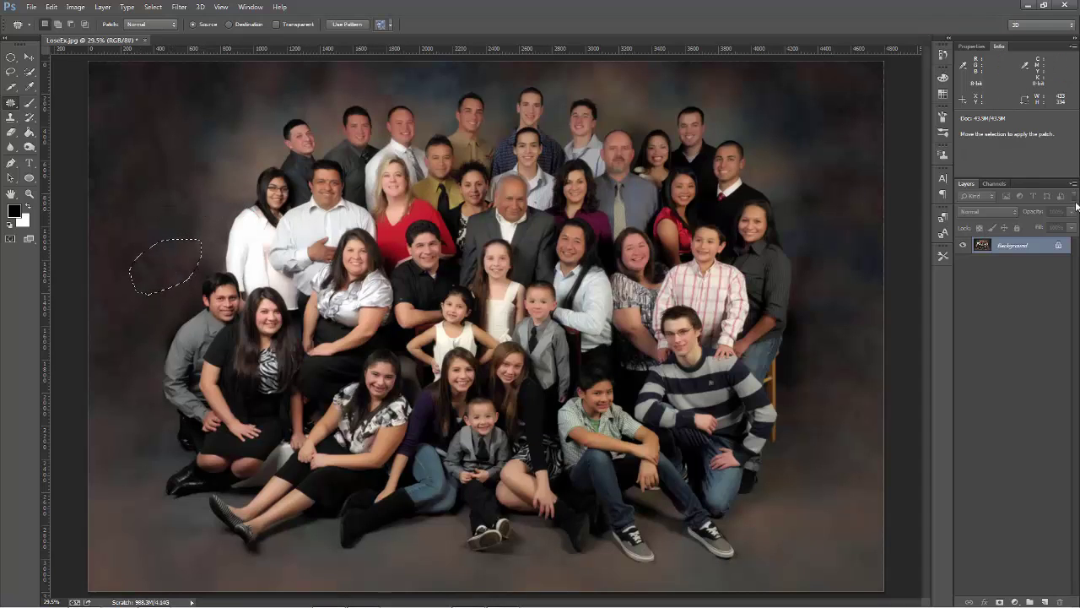
key("ctrl+d")
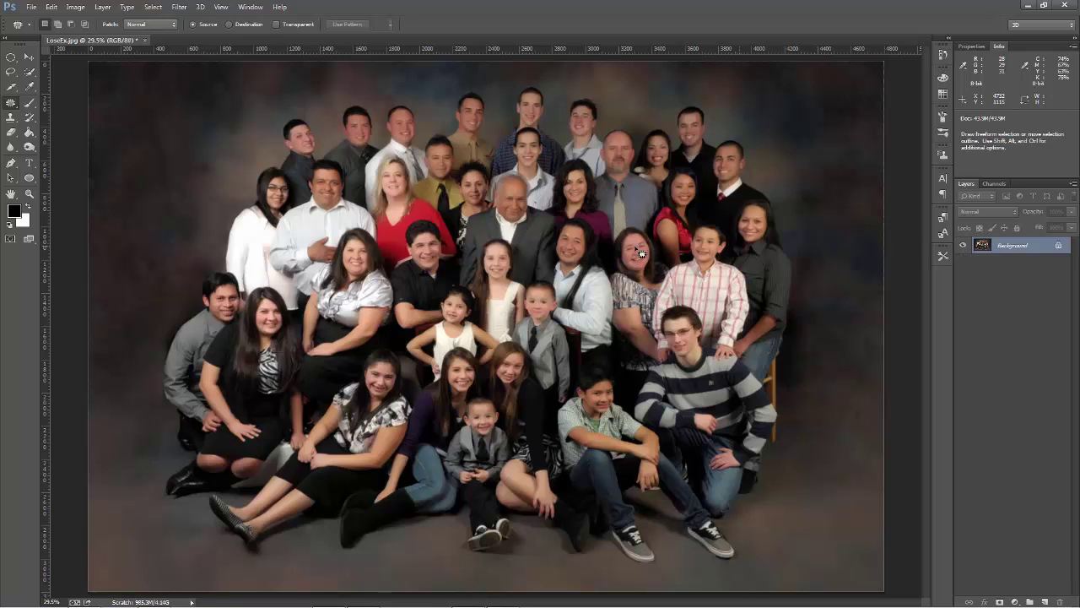
Compare the original photo with the retouched version by repeatedly switching between the opening history state and the latest edit.
left_click(943, 54)
left_click_drag(929, 83, 926, 62)
left_click(840, 61)
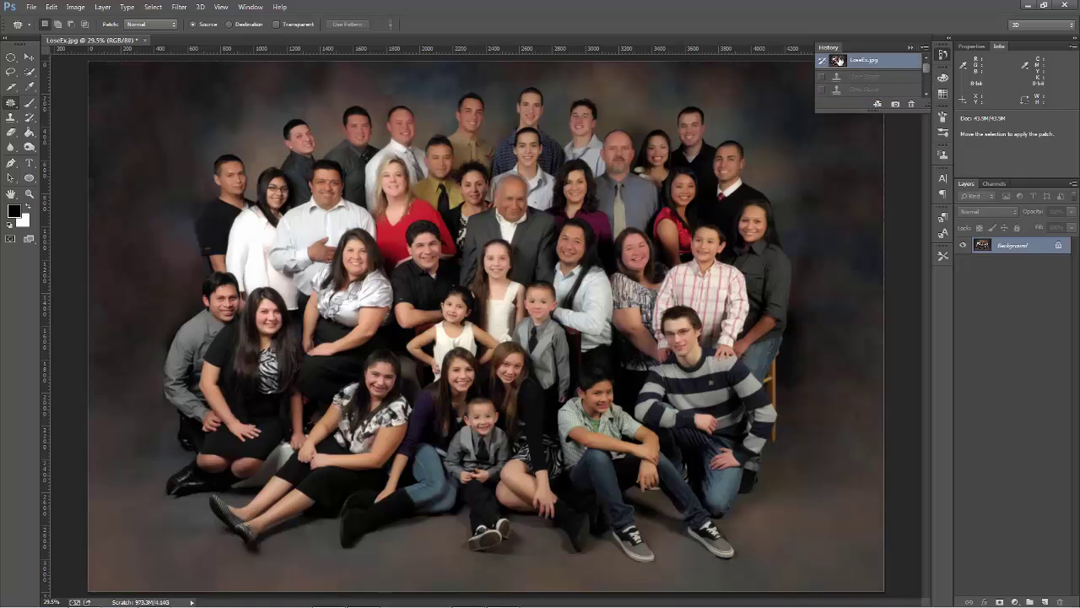
key("ctrl+z")
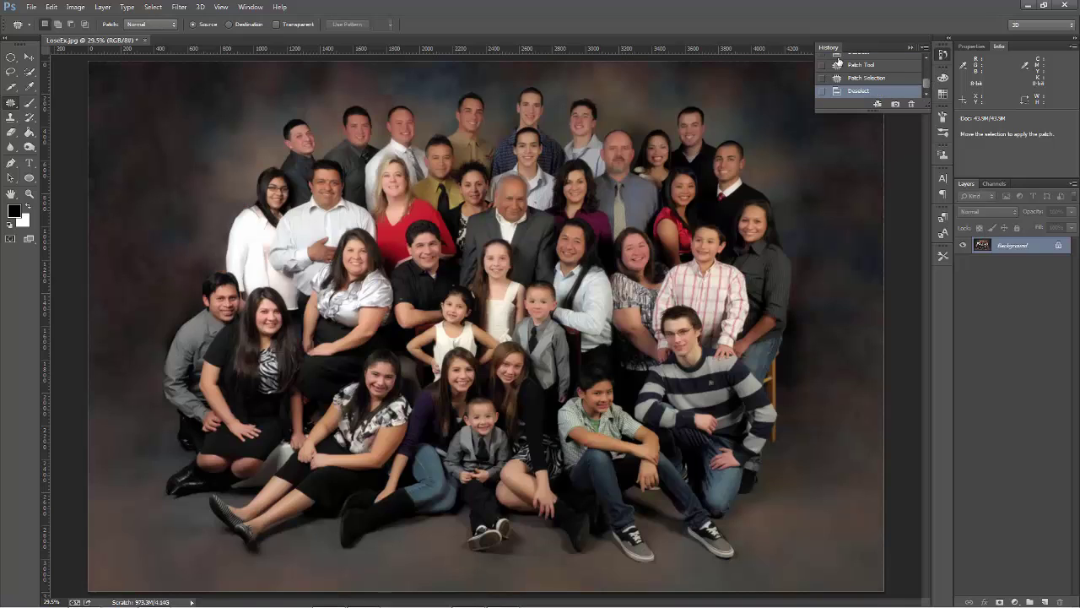
key("ctrl+z")
key("ctrl+z")
key("ctrl+z")
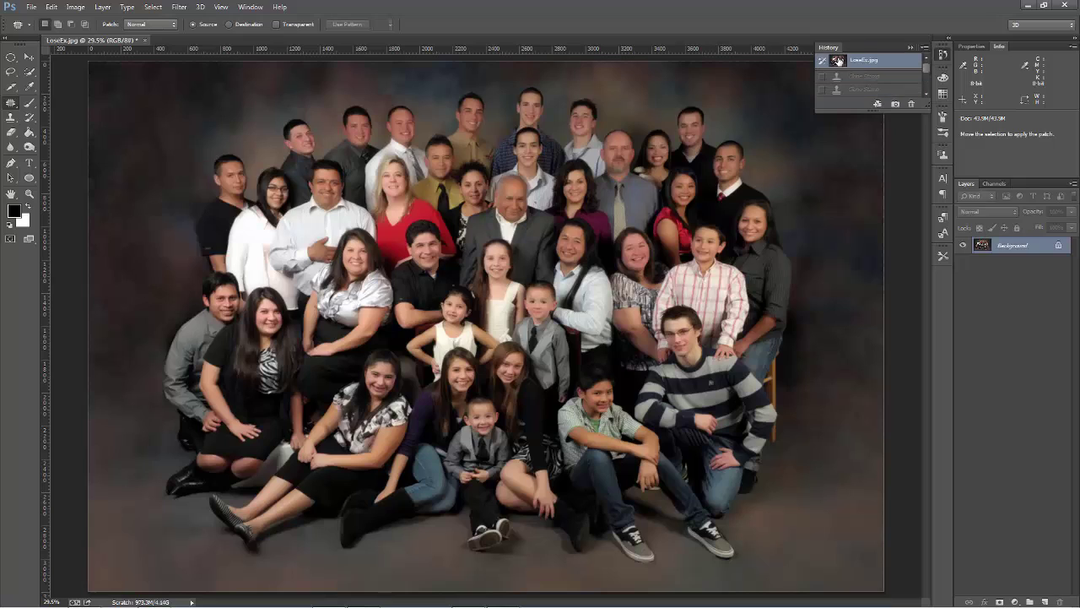
key("ctrl+z")
key("ctrl+z")
key("ctrl+z")
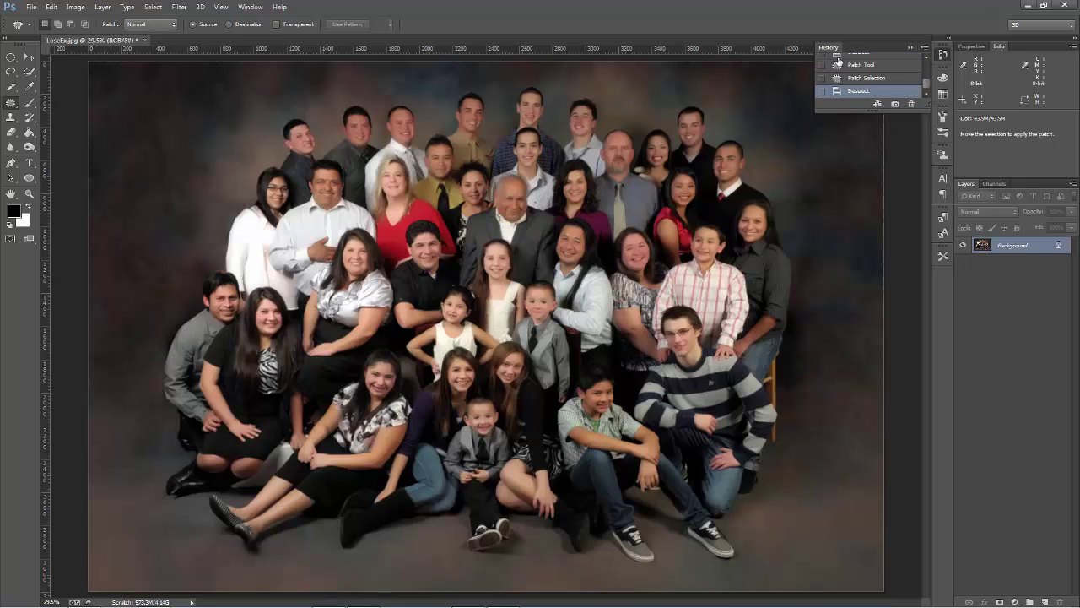
key("ctrl+z")
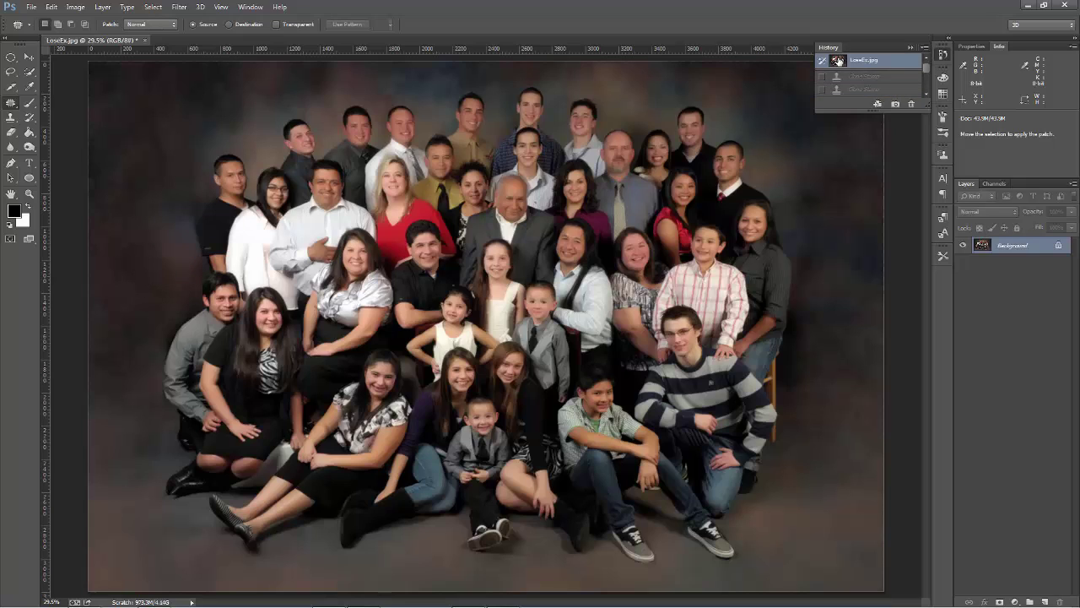
key("ctrl+z")
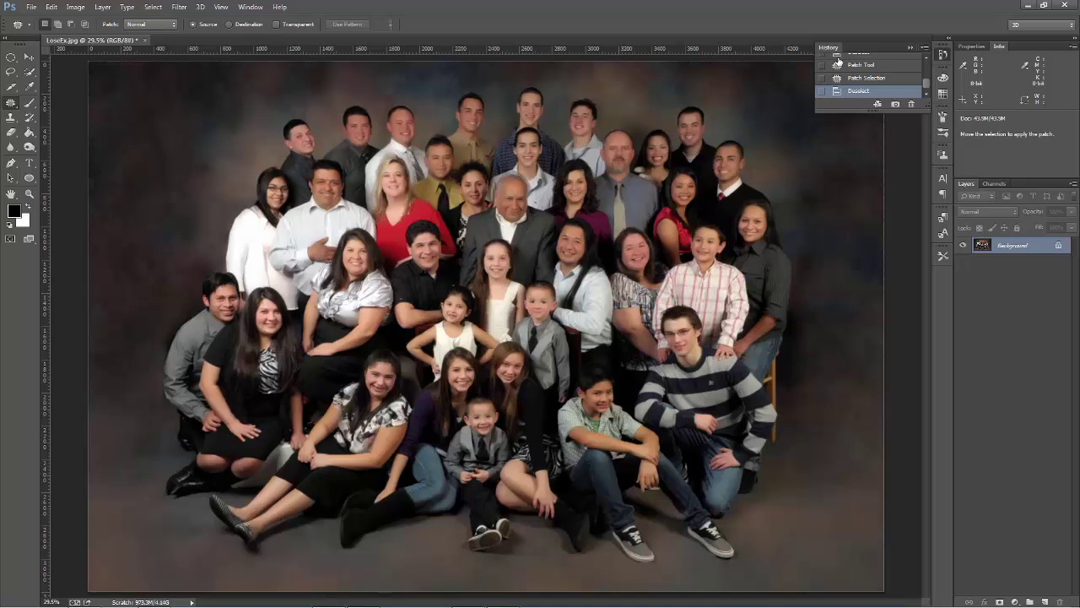
key("ctrl+z")
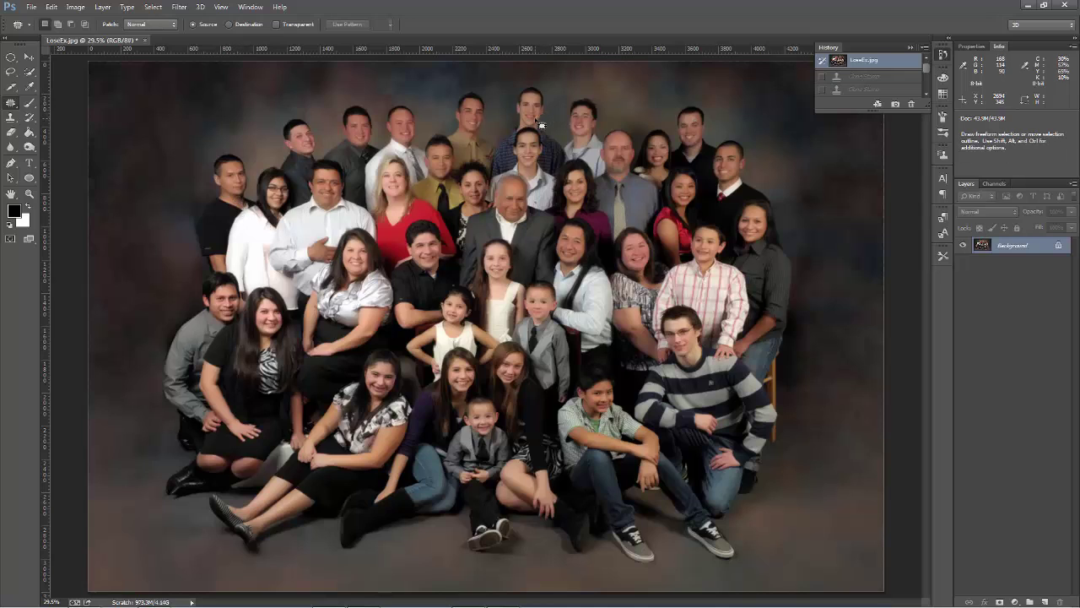
key("ctrl+z")
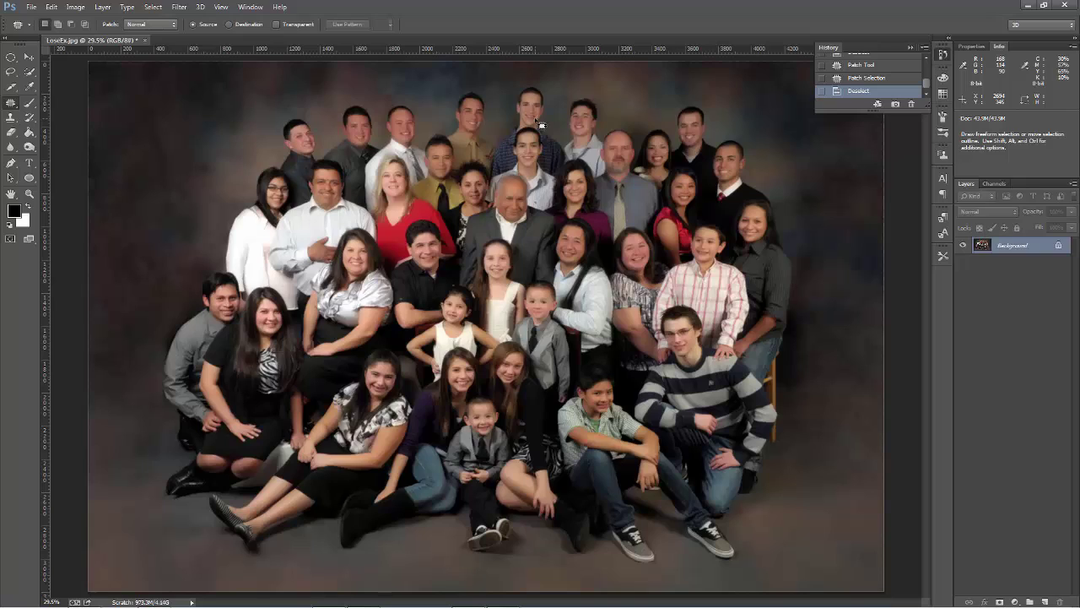